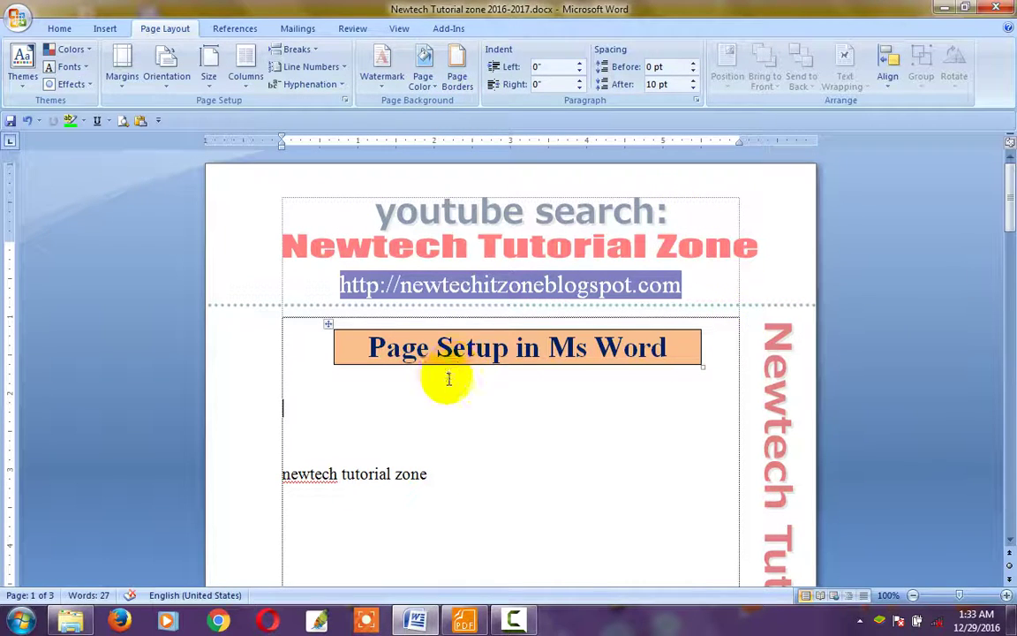
Scroll through the document and place the insertion point in the page body
{"action": "scroll", "coordinate": [494, 363], "scroll_direction": "down", "scroll_amount": 2}
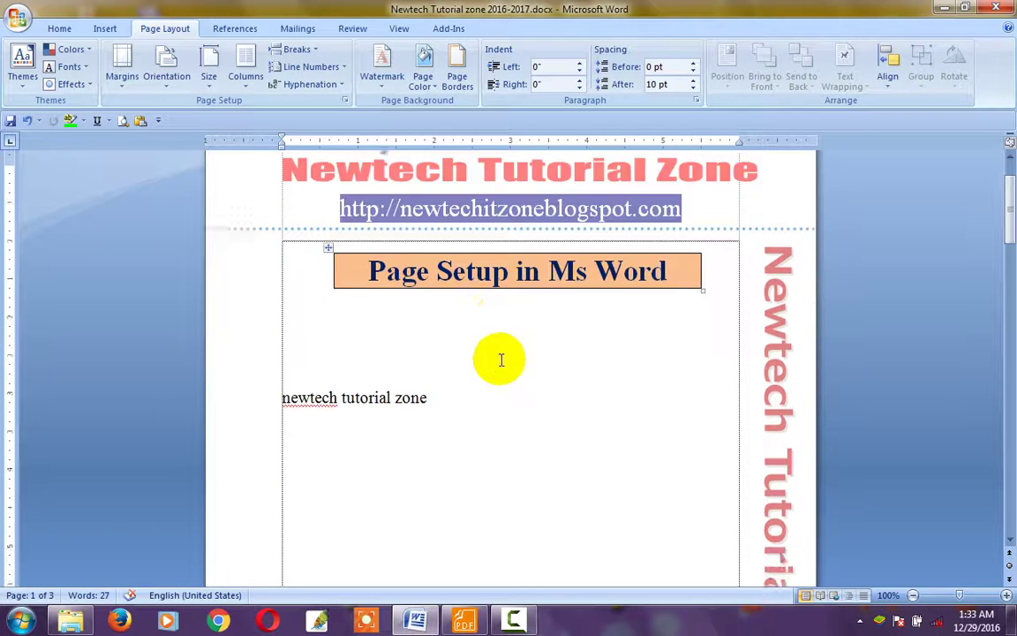
{"action": "scroll", "coordinate": [499, 356], "scroll_direction": "down", "scroll_amount": 3}
{"action": "scroll", "coordinate": [501, 358], "scroll_direction": "down", "scroll_amount": 5}
{"action": "scroll", "coordinate": [524, 368], "scroll_direction": "down", "scroll_amount": 5}
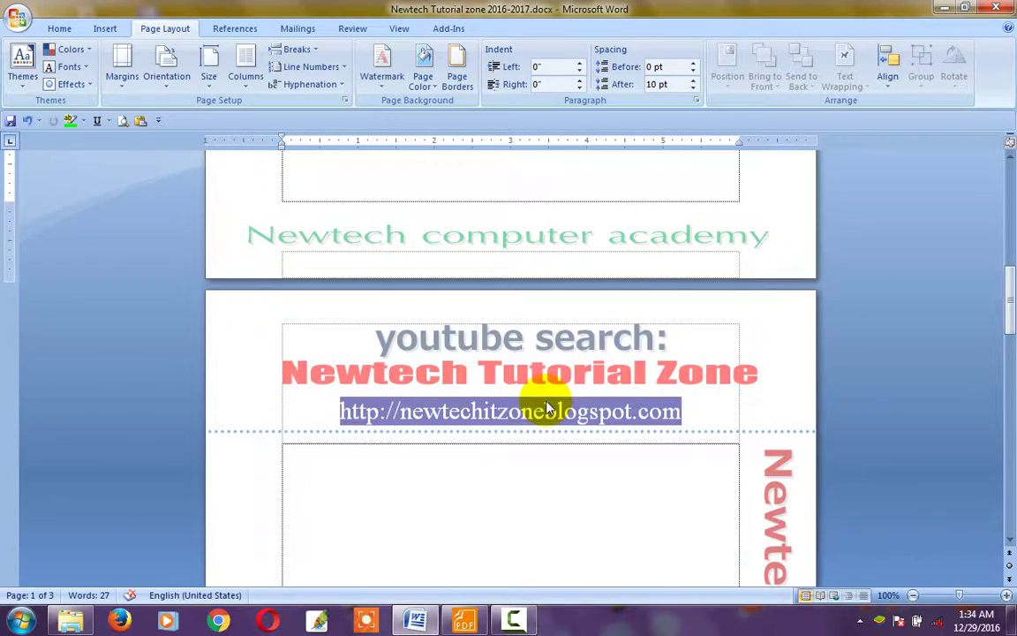
{"action": "scroll", "coordinate": [560, 377], "scroll_direction": "down", "scroll_amount": 3}
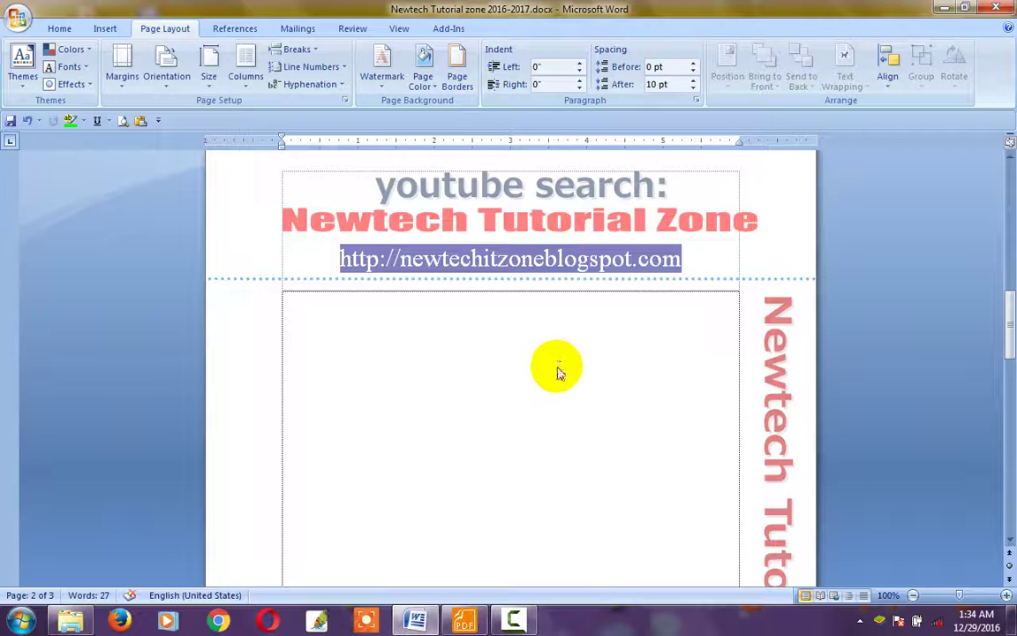
{"action": "scroll", "coordinate": [558, 371], "scroll_direction": "up", "scroll_amount": 7}
{"action": "scroll", "coordinate": [558, 369], "scroll_direction": "up", "scroll_amount": 6}
{"action": "scroll", "coordinate": [558, 368], "scroll_direction": "up", "scroll_amount": 5}
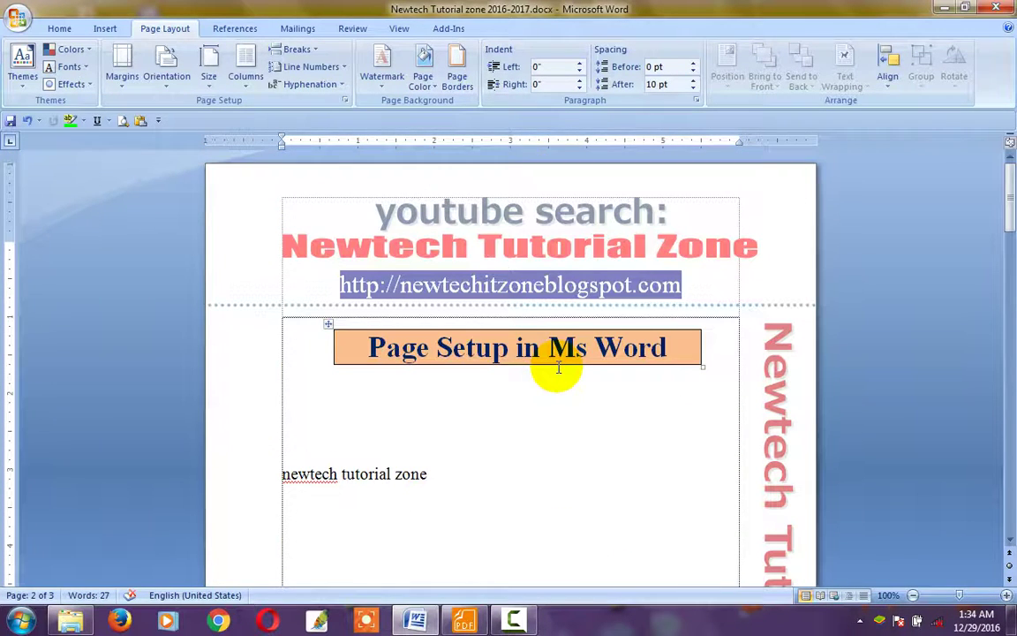
{"action": "left_click", "coordinate": [509, 436]}
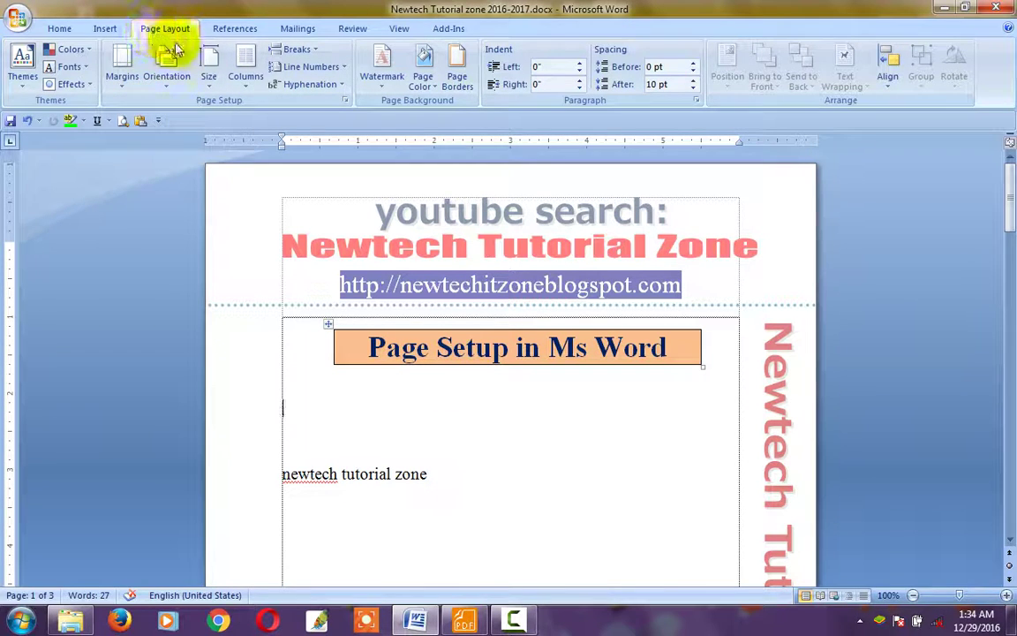
Choose a 3 pt double-line box page border for the whole document
{"action": "left_click", "coordinate": [459, 75]}
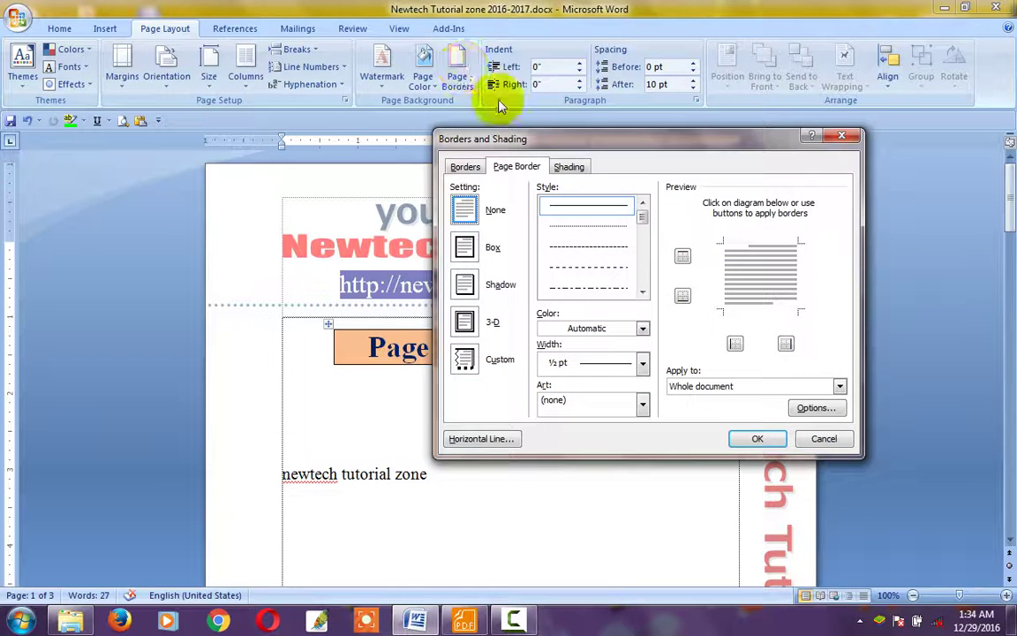
{"action": "left_click_drag", "start_coordinate": [527, 143], "coordinate": [598, 173]}
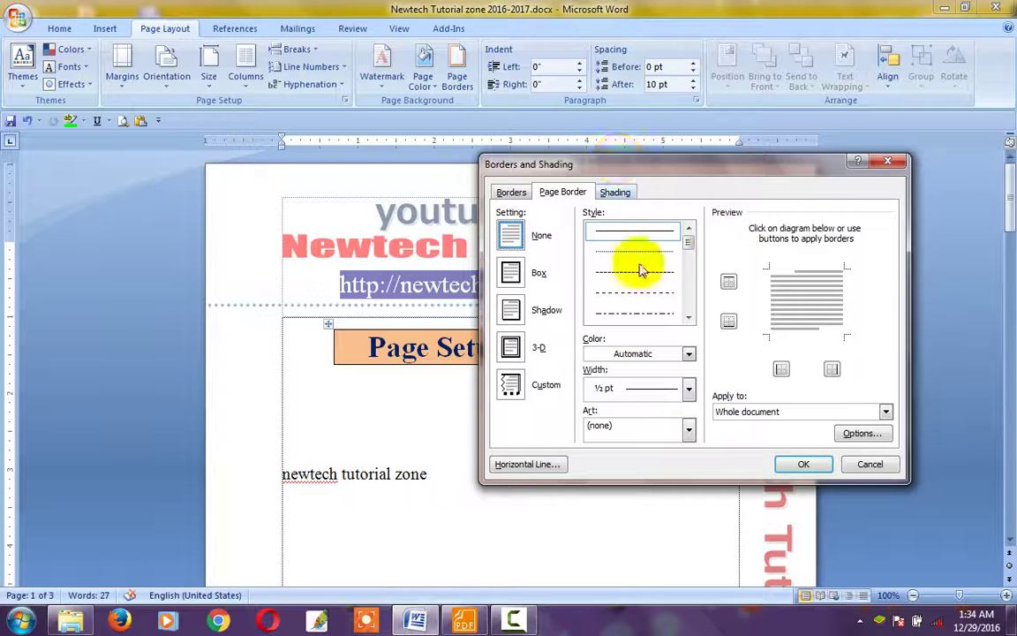
{"action": "left_click", "coordinate": [689, 318]}
{"action": "mouse_move", "coordinate": [690, 318]}
{"action": "left_mouse_down"}
{"action": "mouse_move", "coordinate": [697, 292]}
{"action": "mouse_move", "coordinate": [690, 294]}
{"action": "mouse_move", "coordinate": [688, 272]}
{"action": "left_mouse_up"}
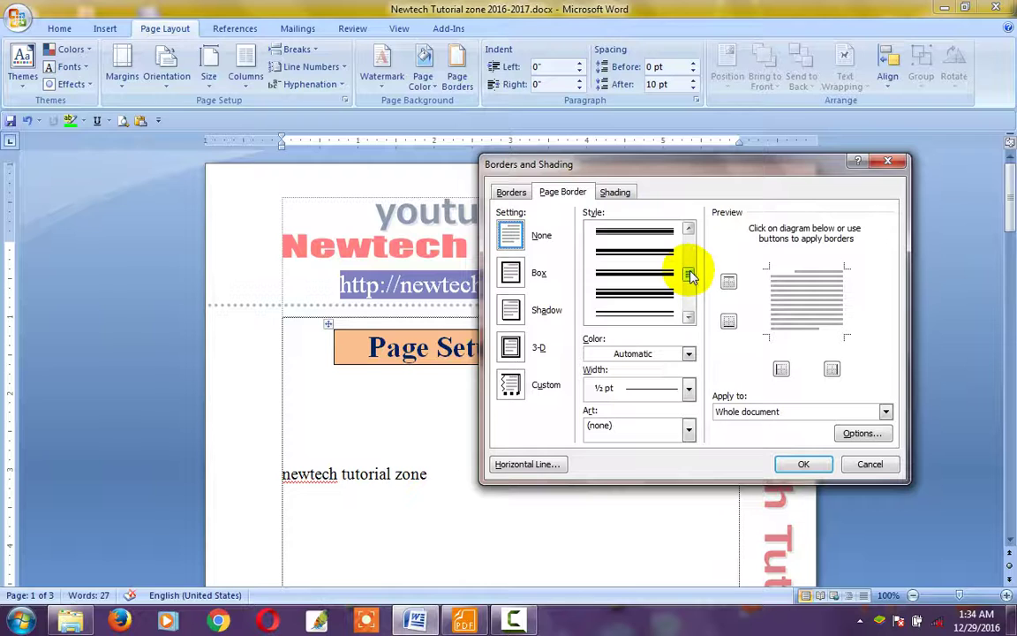
{"action": "left_click", "coordinate": [635, 314]}
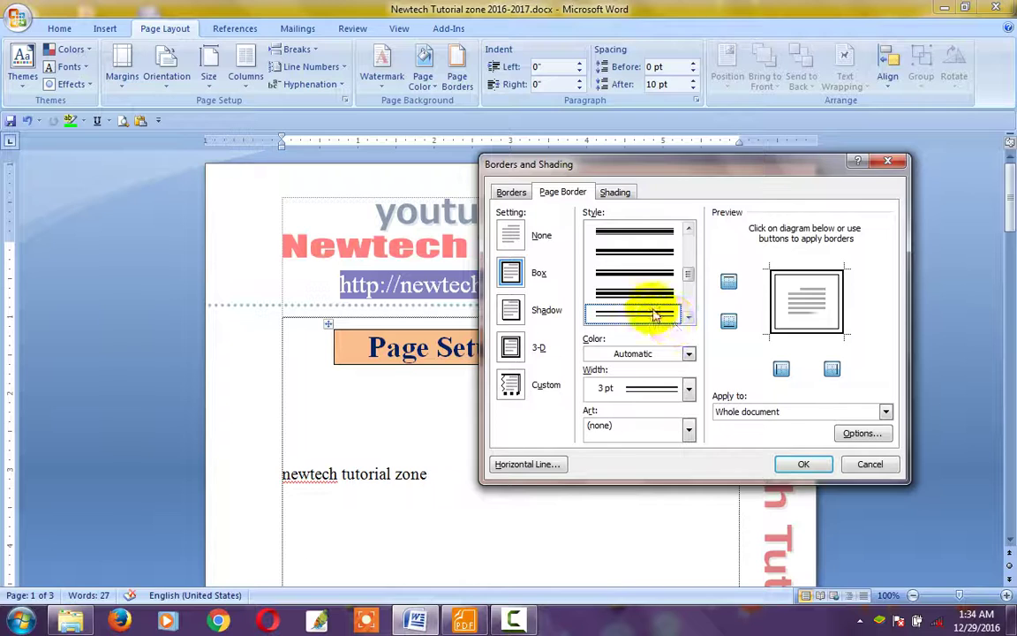
Set the double-line border colour to dark red and width to 4½ pt, then apply it
{"action": "left_click", "coordinate": [635, 354]}
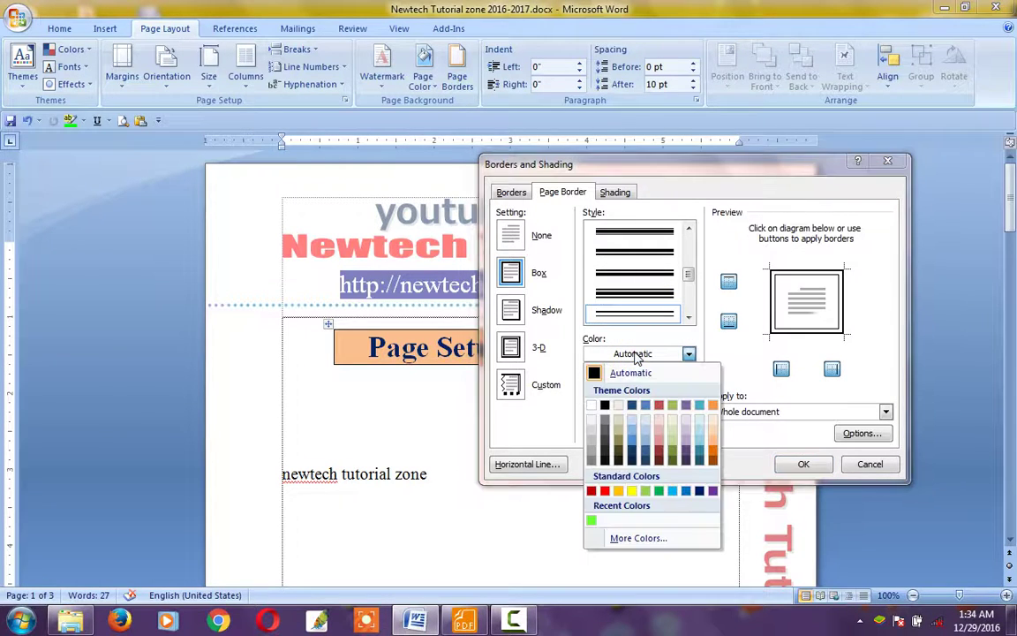
{"action": "left_click", "coordinate": [591, 491]}
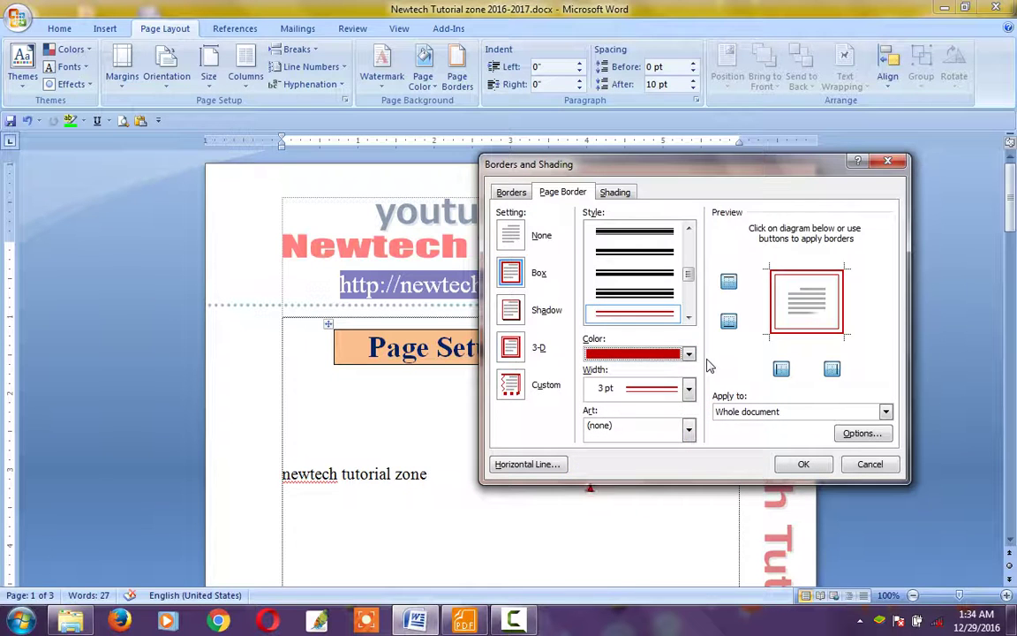
{"action": "left_click", "coordinate": [658, 381]}
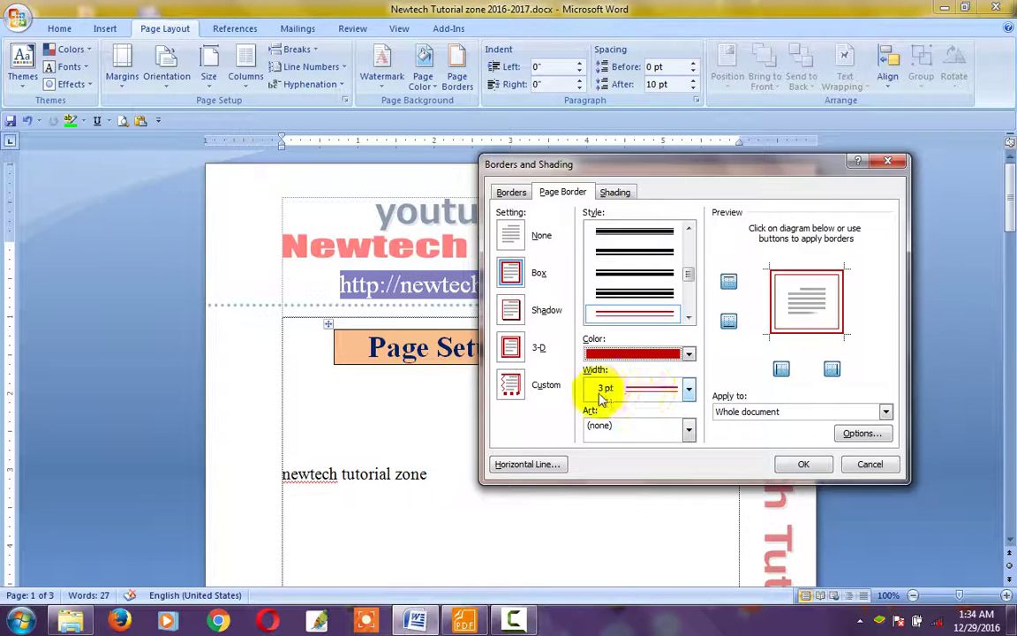
{"action": "left_click", "coordinate": [620, 393]}
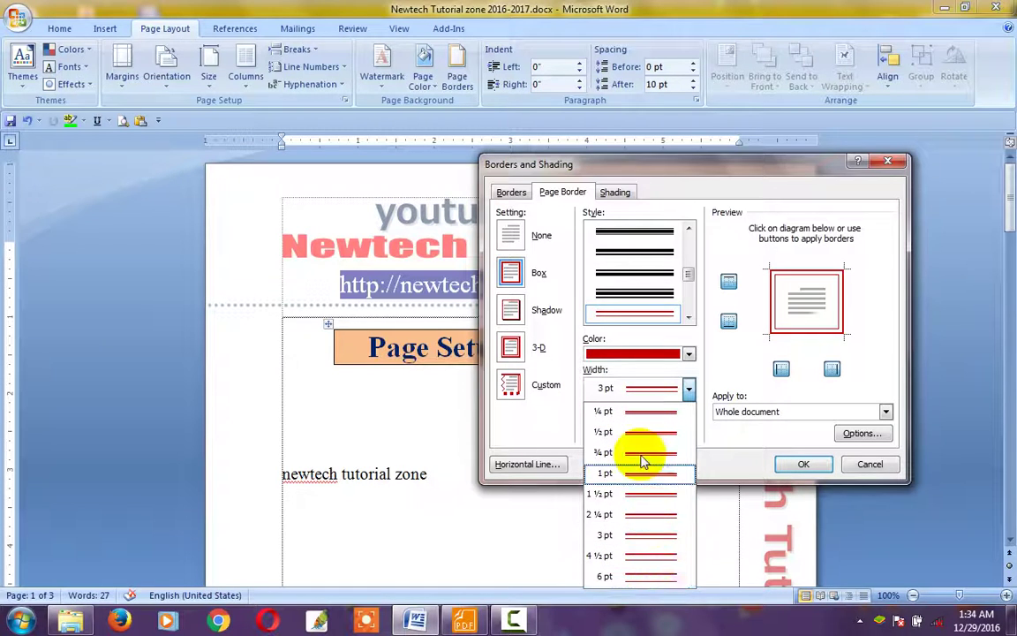
{"action": "left_click", "coordinate": [655, 565]}
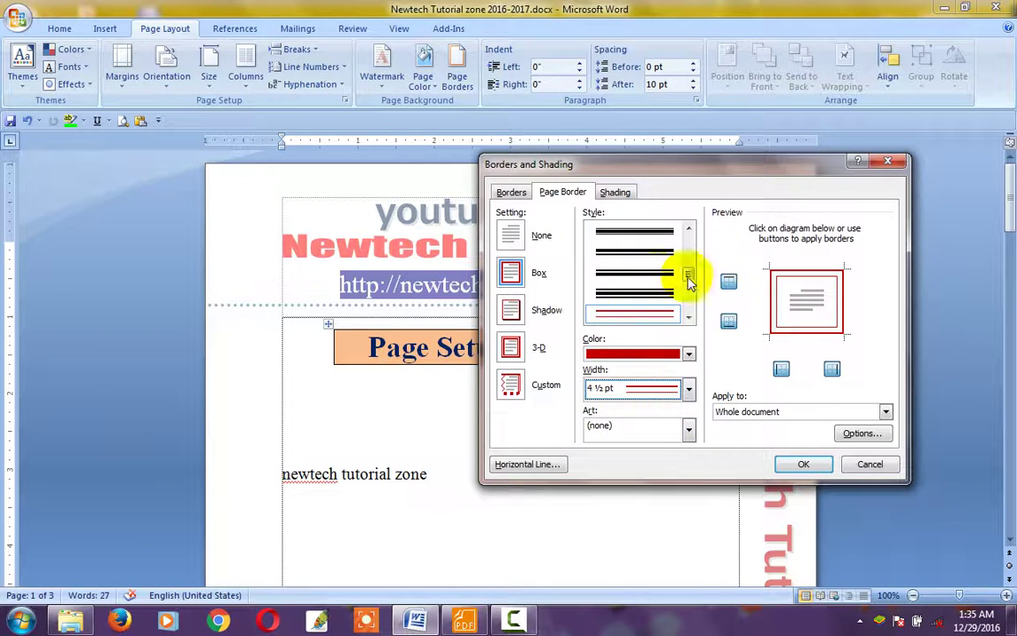
{"action": "left_click", "coordinate": [804, 466]}
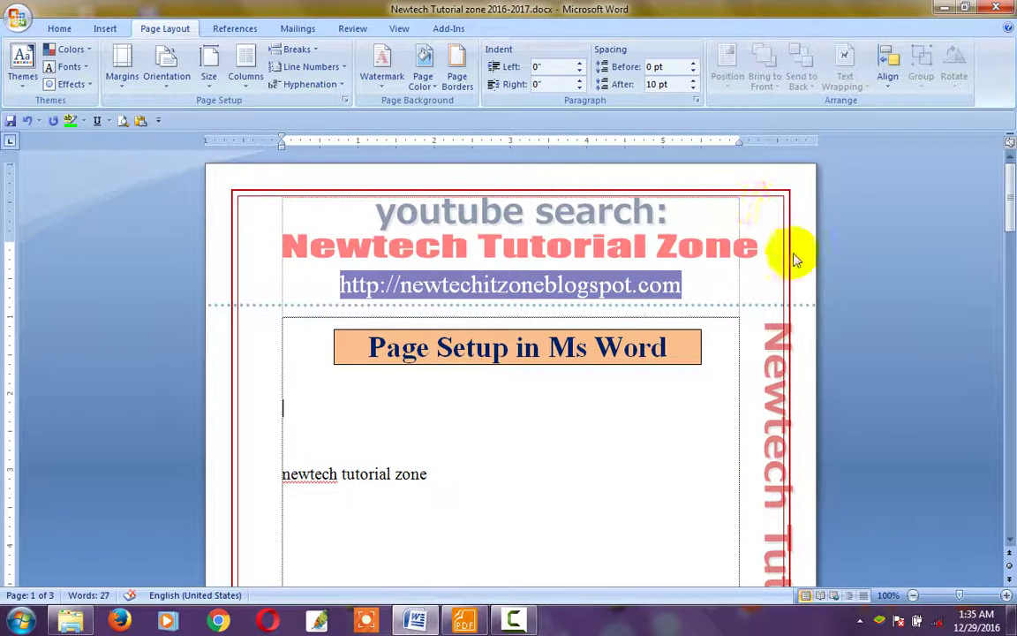
Scroll through the page to inspect the new red double-line border
{"action": "scroll", "coordinate": [801, 300], "scroll_direction": "down", "scroll_amount": 2}
{"action": "scroll", "coordinate": [799, 302], "scroll_direction": "down", "scroll_amount": 2}
{"action": "scroll", "coordinate": [785, 304], "scroll_direction": "down", "scroll_amount": 4}
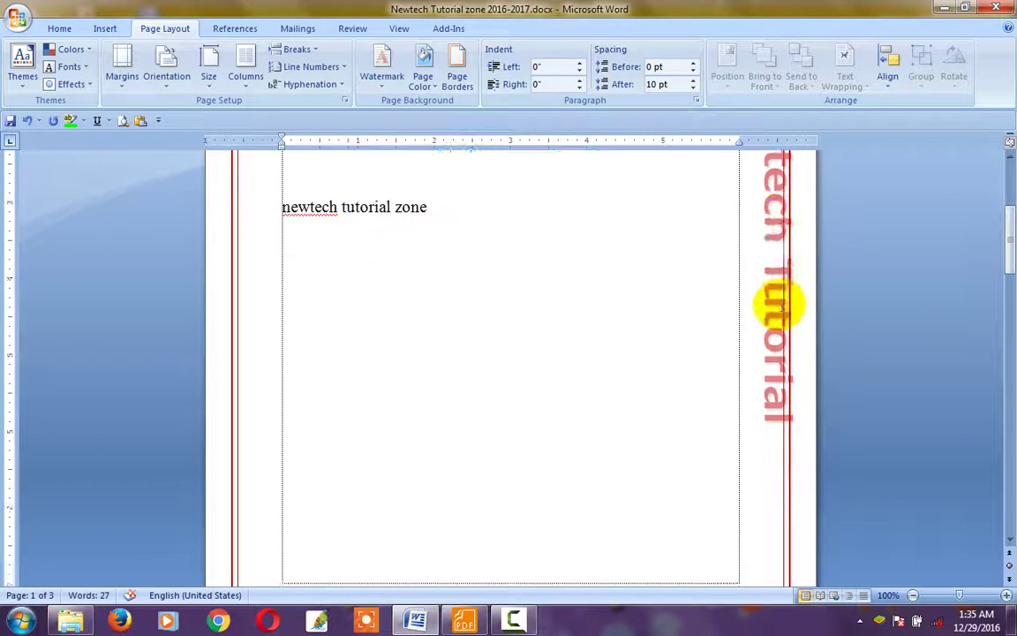
{"action": "scroll", "coordinate": [781, 307], "scroll_direction": "down", "scroll_amount": 2}
{"action": "scroll", "coordinate": [777, 305], "scroll_direction": "up", "scroll_amount": 4}
{"action": "scroll", "coordinate": [754, 230], "scroll_direction": "up", "scroll_amount": 1}
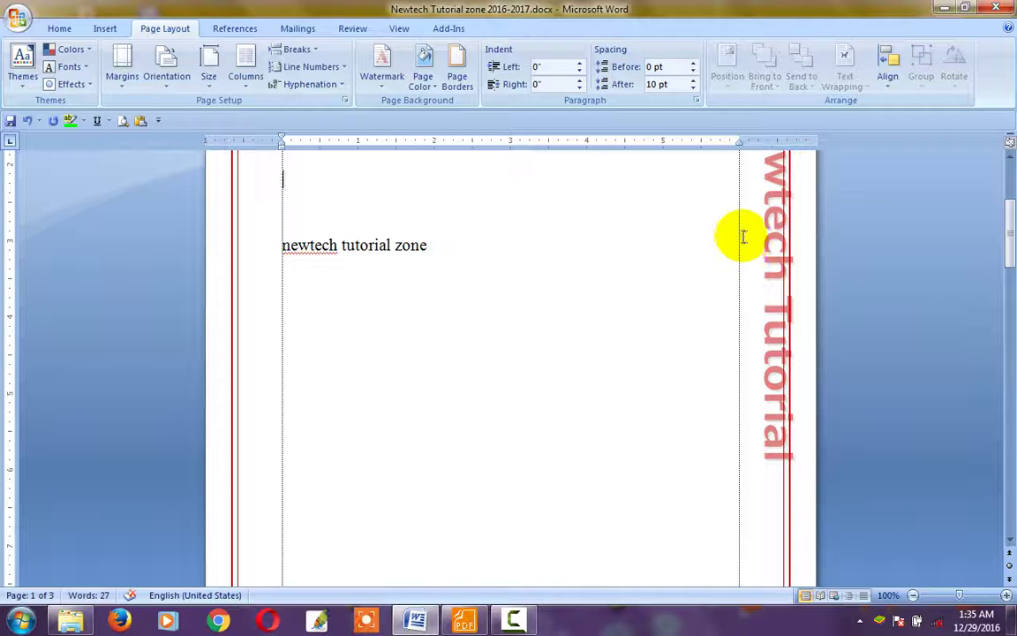
{"action": "scroll", "coordinate": [773, 240], "scroll_direction": "up", "scroll_amount": 1}
{"action": "scroll", "coordinate": [774, 247], "scroll_direction": "up", "scroll_amount": 2}
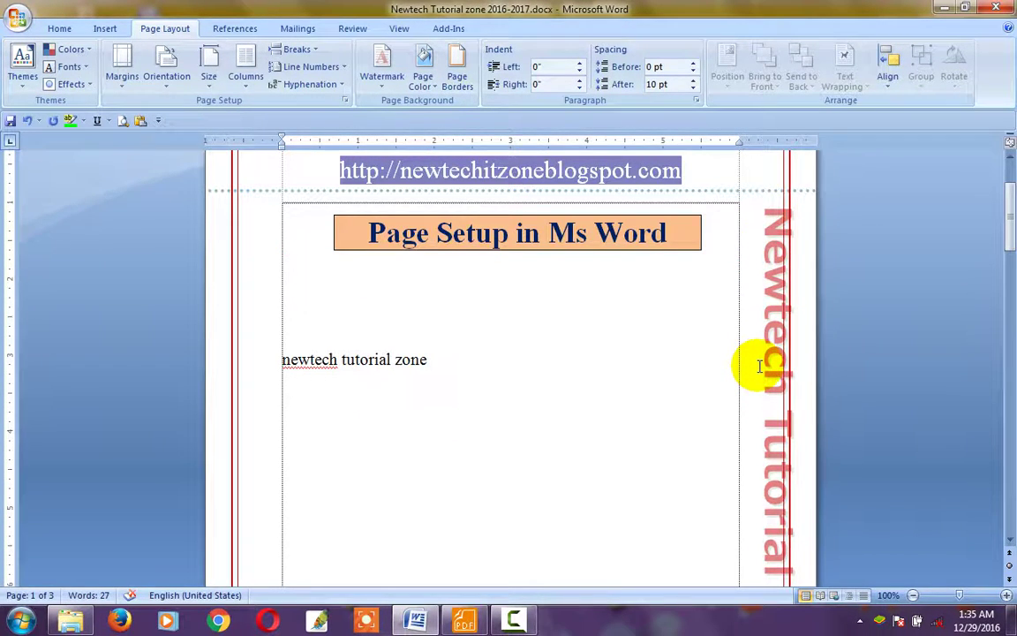
{"action": "scroll", "coordinate": [759, 365], "scroll_direction": "up", "scroll_amount": 3}
{"action": "scroll", "coordinate": [750, 356], "scroll_direction": "down", "scroll_amount": 2}
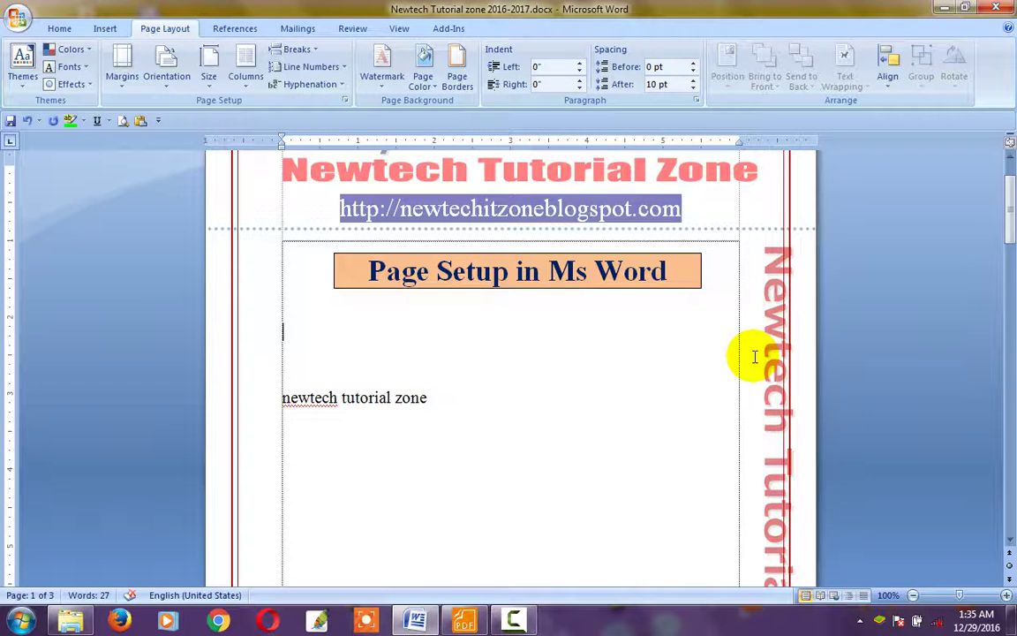
Nudge the vertical Newtech WordArt in the header slightly left inside the border
{"action": "double_click", "coordinate": [722, 208]}
{"action": "left_click", "coordinate": [775, 300]}
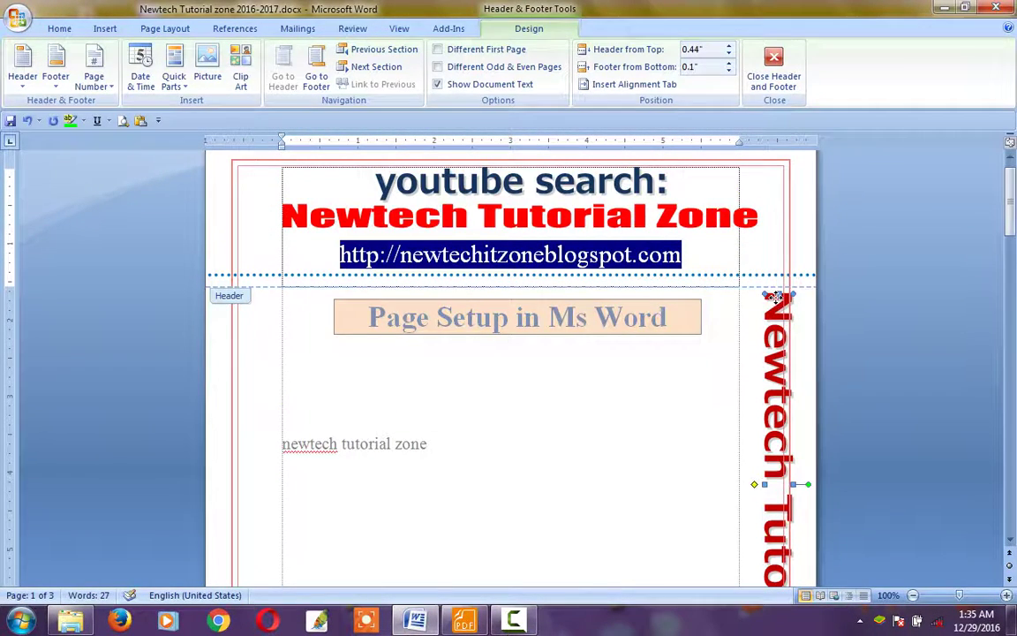
{"action": "left_click", "coordinate": [767, 296]}
{"action": "left_click_drag", "start_coordinate": [765, 300], "coordinate": [749, 300]}
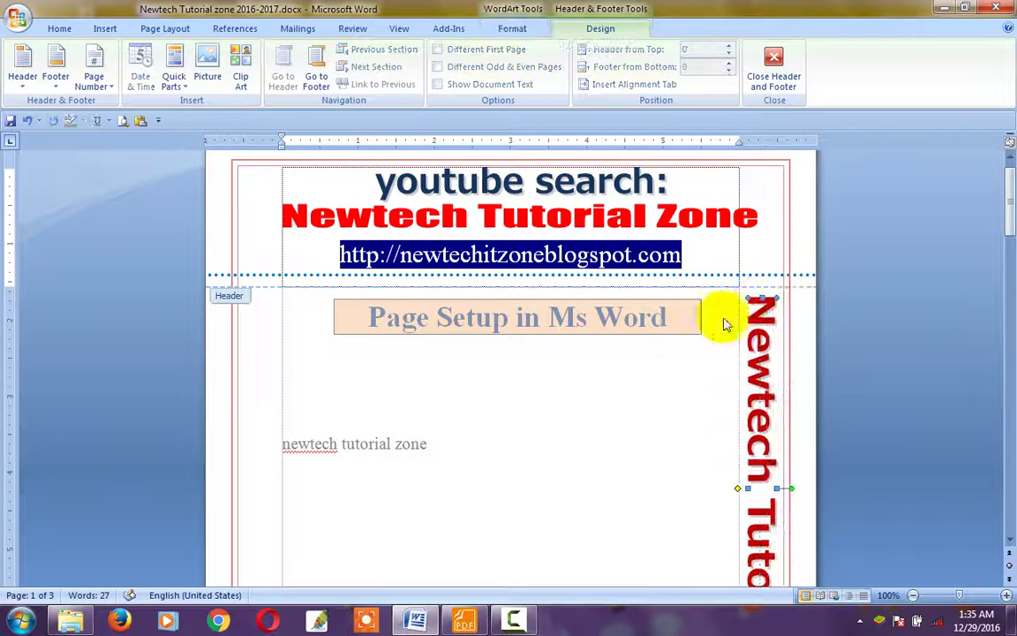
{"action": "left_click", "coordinate": [774, 69]}
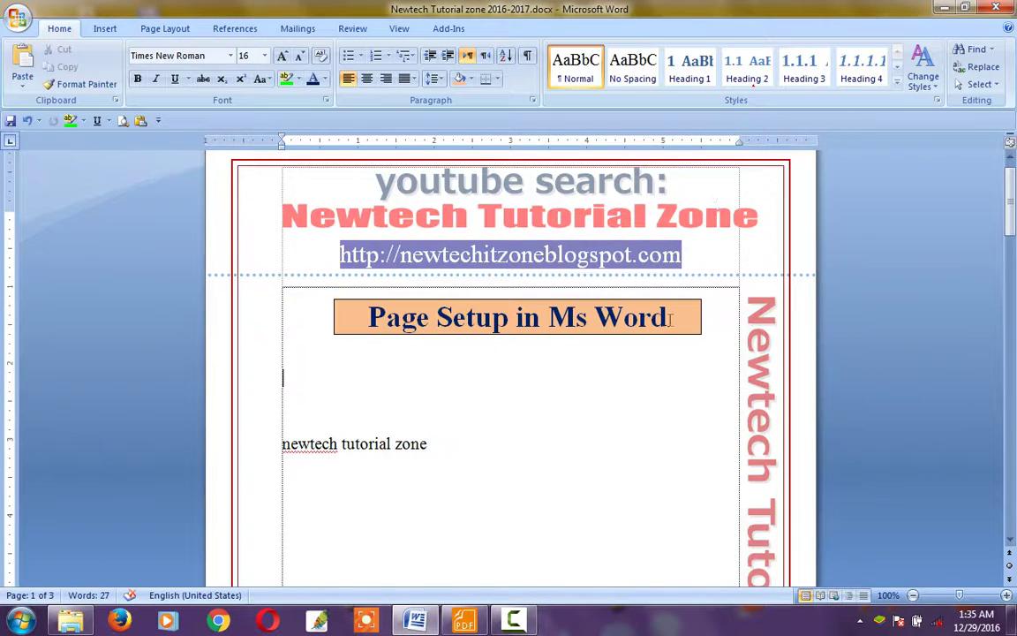
Scroll through all three pages to review their red borders, header and footer
{"action": "scroll", "coordinate": [561, 357], "scroll_direction": "down", "scroll_amount": 5}
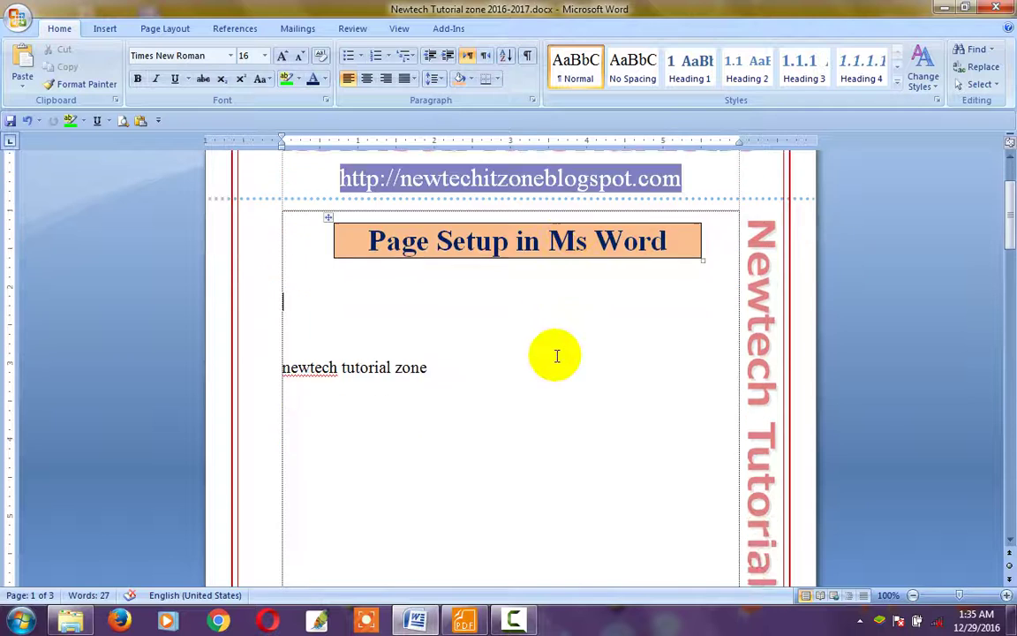
{"action": "scroll", "coordinate": [592, 339], "scroll_direction": "down", "scroll_amount": 1}
{"action": "scroll", "coordinate": [592, 338], "scroll_direction": "down", "scroll_amount": 15}
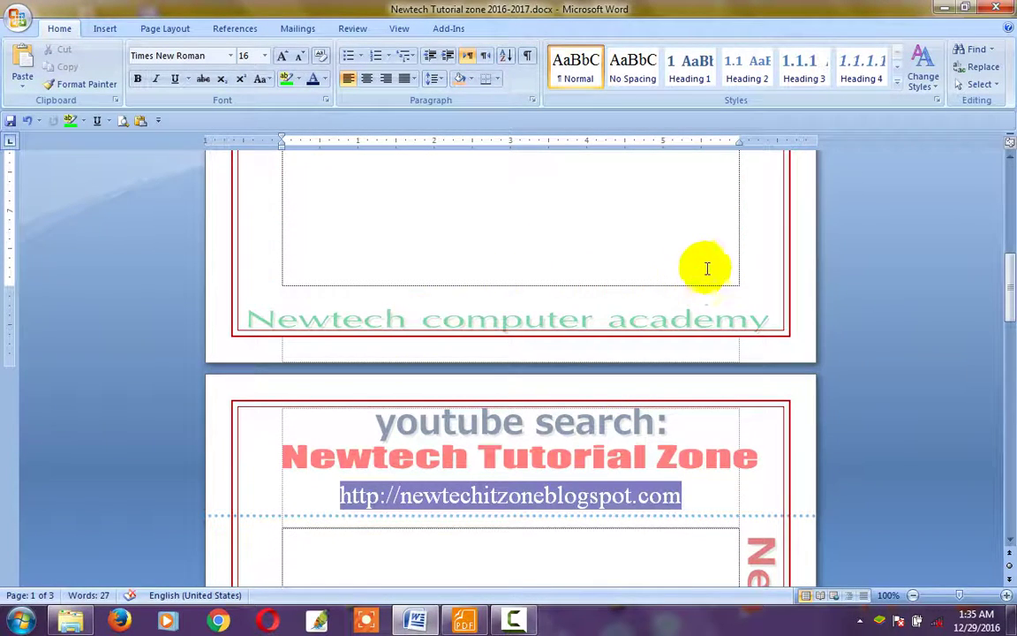
{"action": "scroll", "coordinate": [706, 274], "scroll_direction": "up", "scroll_amount": 5}
{"action": "scroll", "coordinate": [703, 267], "scroll_direction": "up", "scroll_amount": 13}
{"action": "scroll", "coordinate": [518, 255], "scroll_direction": "up", "scroll_amount": 4}
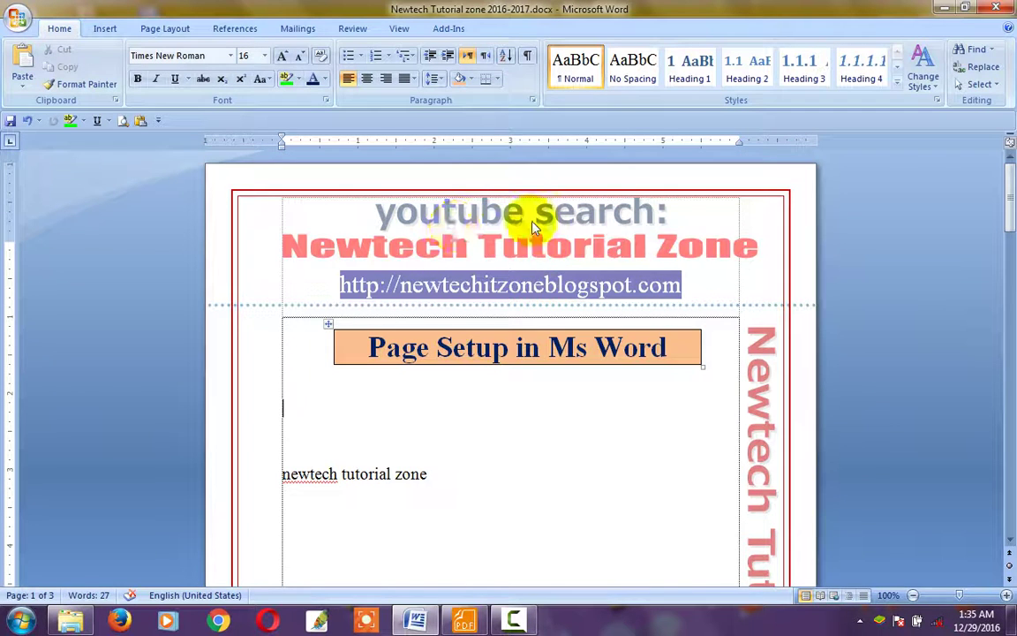
{"action": "scroll", "coordinate": [544, 374], "scroll_direction": "down", "scroll_amount": 2}
{"action": "scroll", "coordinate": [304, 399], "scroll_direction": "down", "scroll_amount": 3}
{"action": "scroll", "coordinate": [327, 424], "scroll_direction": "down", "scroll_amount": 6}
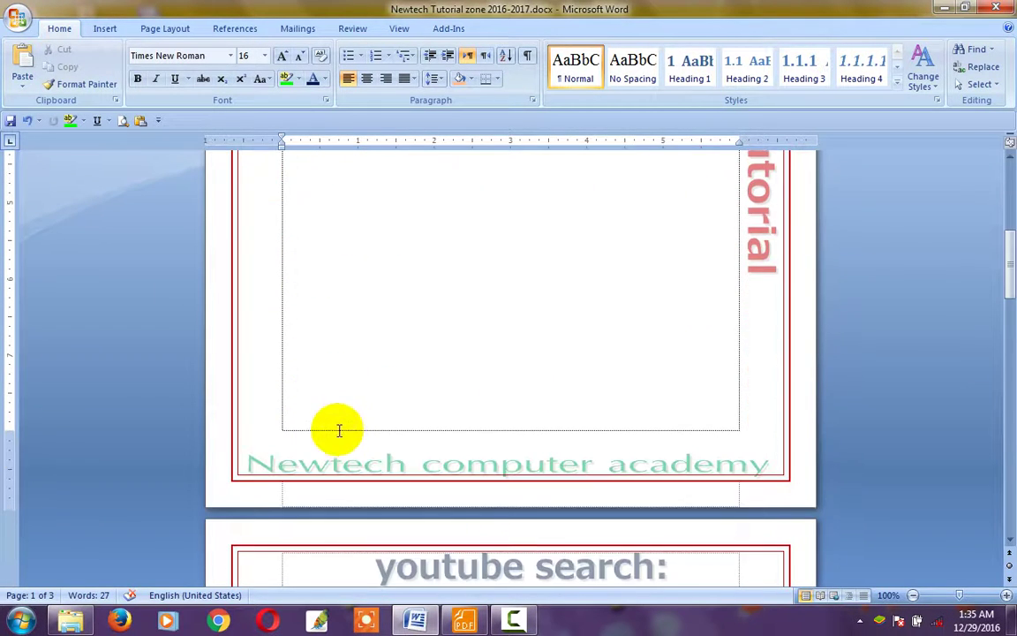
{"action": "scroll", "coordinate": [318, 448], "scroll_direction": "down", "scroll_amount": 1}
{"action": "scroll", "coordinate": [322, 450], "scroll_direction": "down", "scroll_amount": 4}
{"action": "scroll", "coordinate": [331, 442], "scroll_direction": "down", "scroll_amount": 2}
{"action": "scroll", "coordinate": [342, 428], "scroll_direction": "down", "scroll_amount": 3}
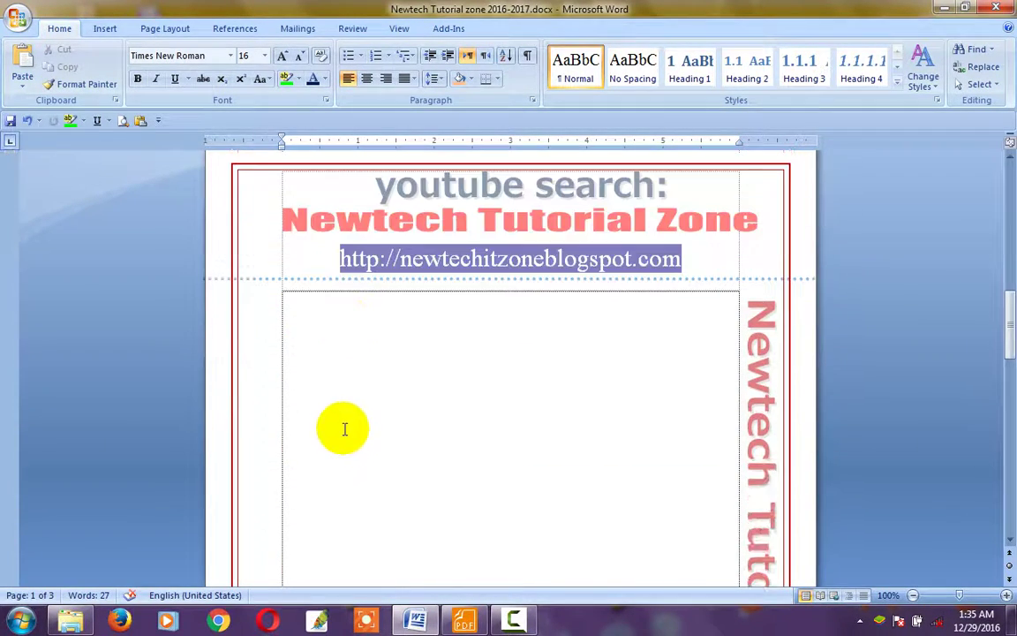
{"action": "scroll", "coordinate": [340, 422], "scroll_direction": "down", "scroll_amount": 3}
{"action": "scroll", "coordinate": [340, 421], "scroll_direction": "down", "scroll_amount": 2}
{"action": "scroll", "coordinate": [345, 416], "scroll_direction": "down", "scroll_amount": 2, "text": "ctrl"}
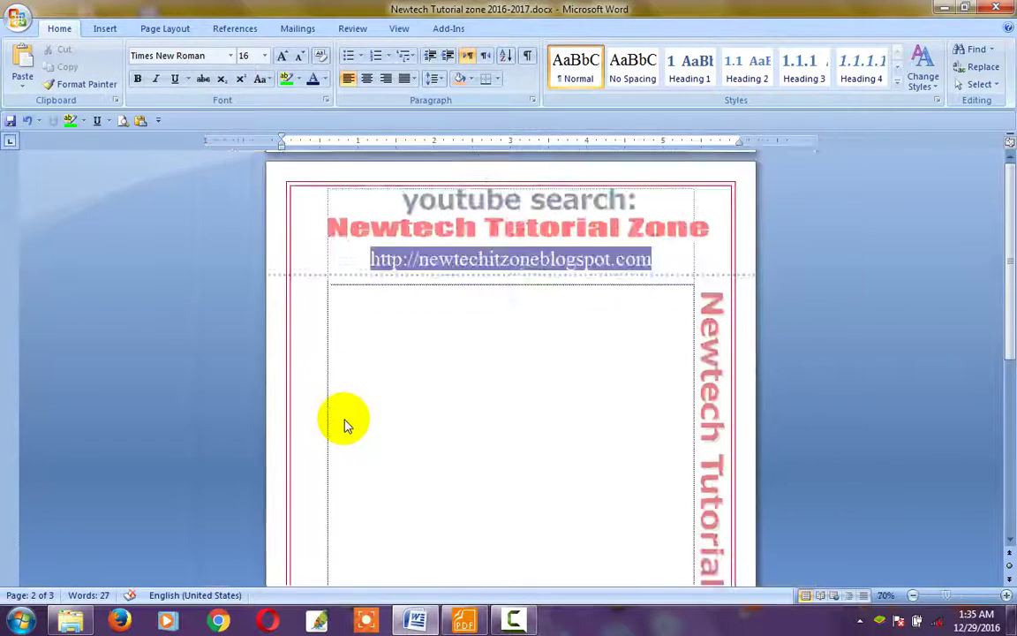
{"action": "scroll", "coordinate": [345, 422], "scroll_direction": "down", "scroll_amount": 2, "text": "ctrl"}
{"action": "scroll", "coordinate": [345, 424], "scroll_direction": "down", "scroll_amount": 1, "text": "ctrl"}
{"action": "scroll", "coordinate": [340, 431], "scroll_direction": "down", "scroll_amount": 1, "text": "ctrl"}
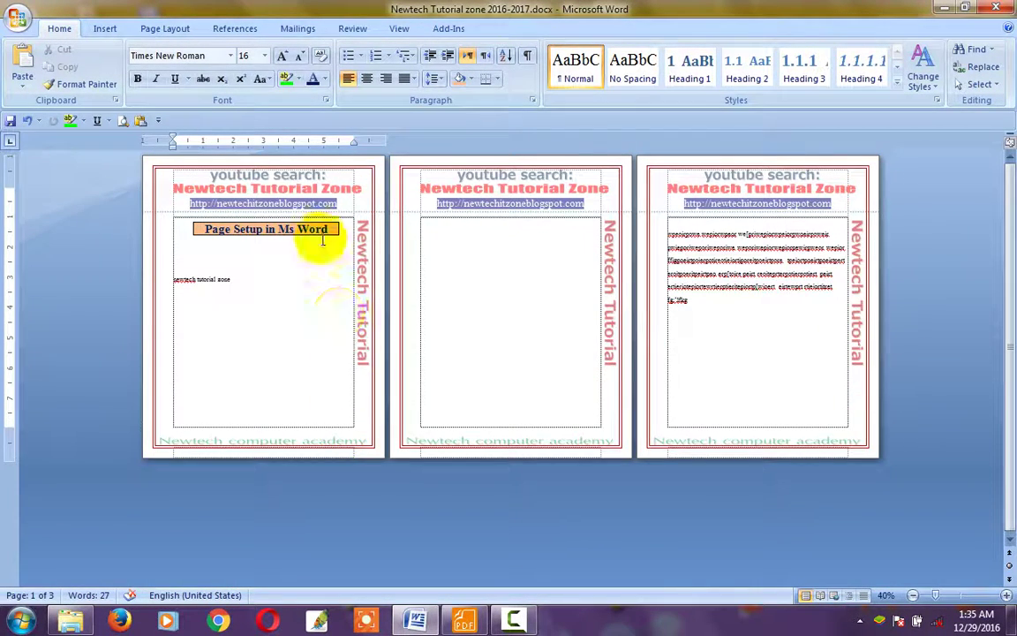
{"action": "scroll", "coordinate": [346, 150], "scroll_direction": "down", "scroll_amount": 2, "text": "ctrl"}
{"action": "scroll", "coordinate": [340, 149], "scroll_direction": "up", "scroll_amount": 2, "text": "ctrl"}
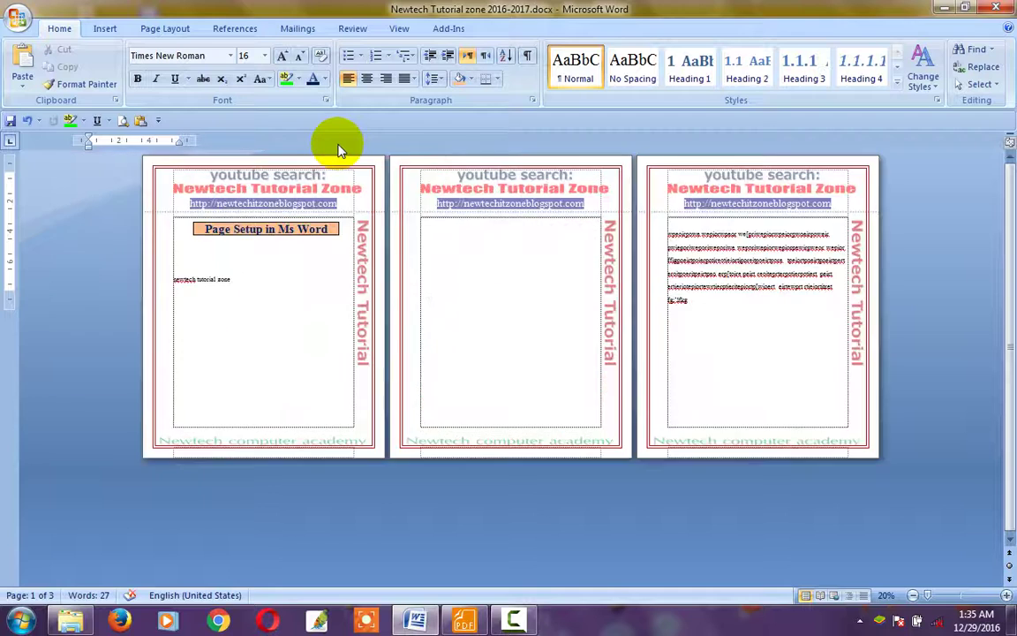
{"action": "scroll", "coordinate": [337, 147], "scroll_direction": "up", "scroll_amount": 1, "text": "ctrl"}
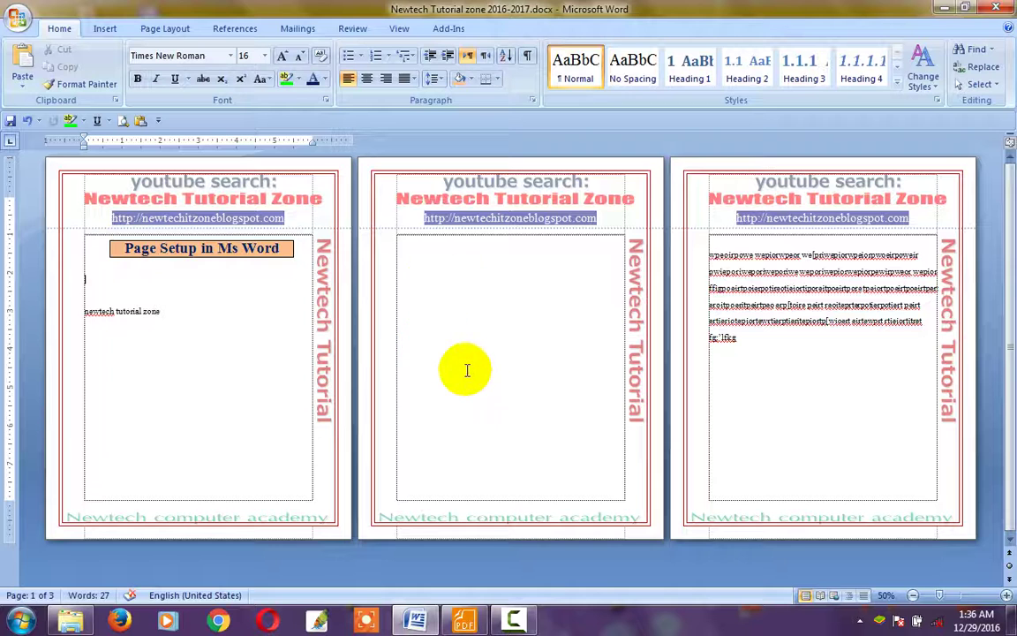
Reopen Page Borders from the Page Layout tab showing the red 4½ pt box border
{"action": "left_click", "coordinate": [171, 31]}
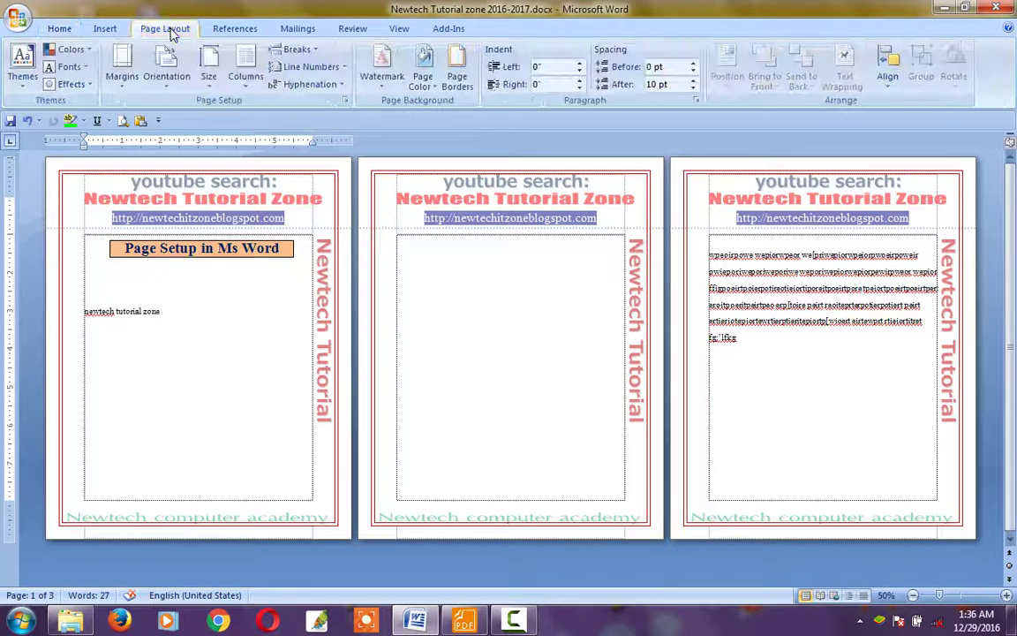
{"action": "left_click", "coordinate": [455, 79]}
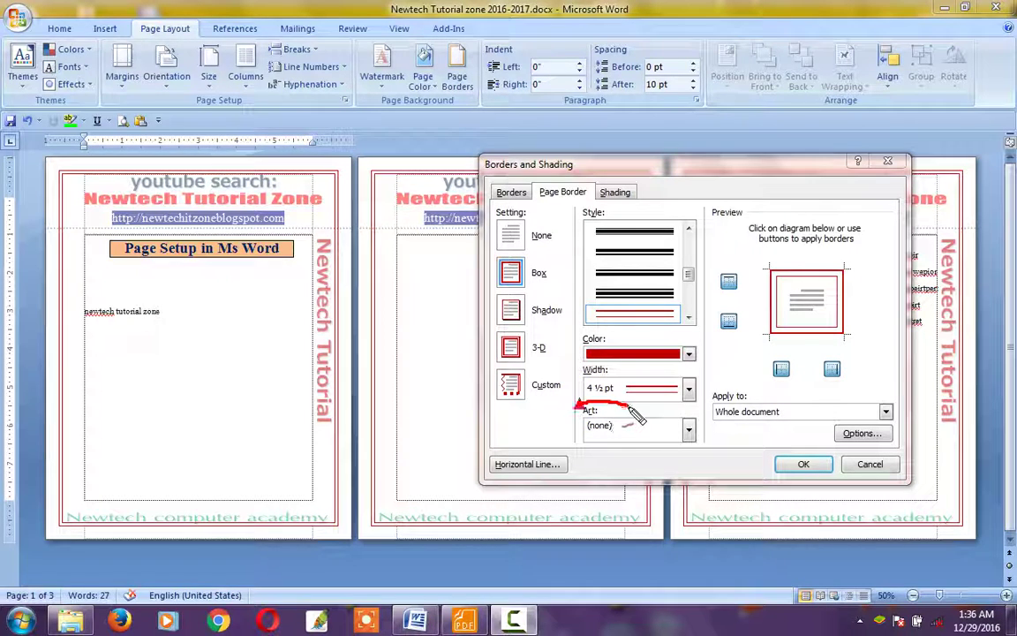
{"action": "left_click_drag", "start_coordinate": [618, 406], "coordinate": [575, 428]}
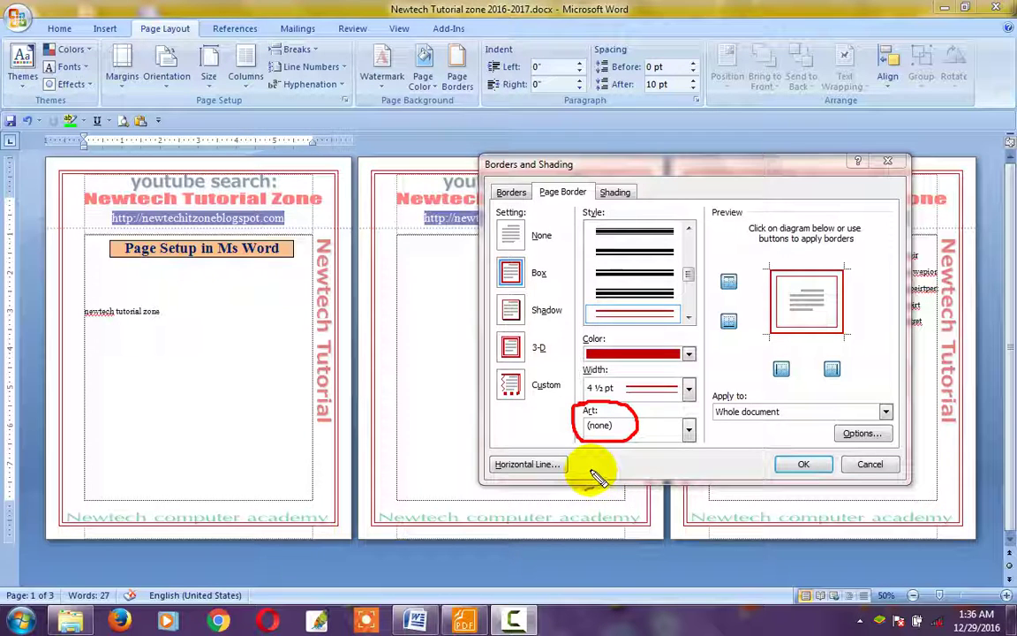
{"action": "key", "text": "Escape"}
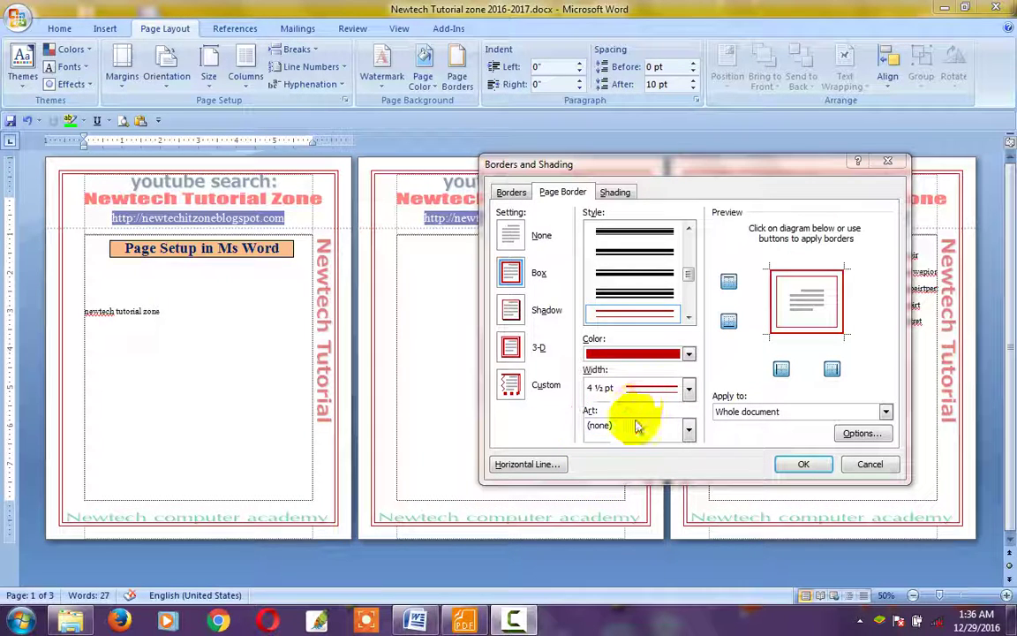
Browse the Art border list past trees, hearts and birds and select the red poinsettia
{"action": "left_click", "coordinate": [689, 432]}
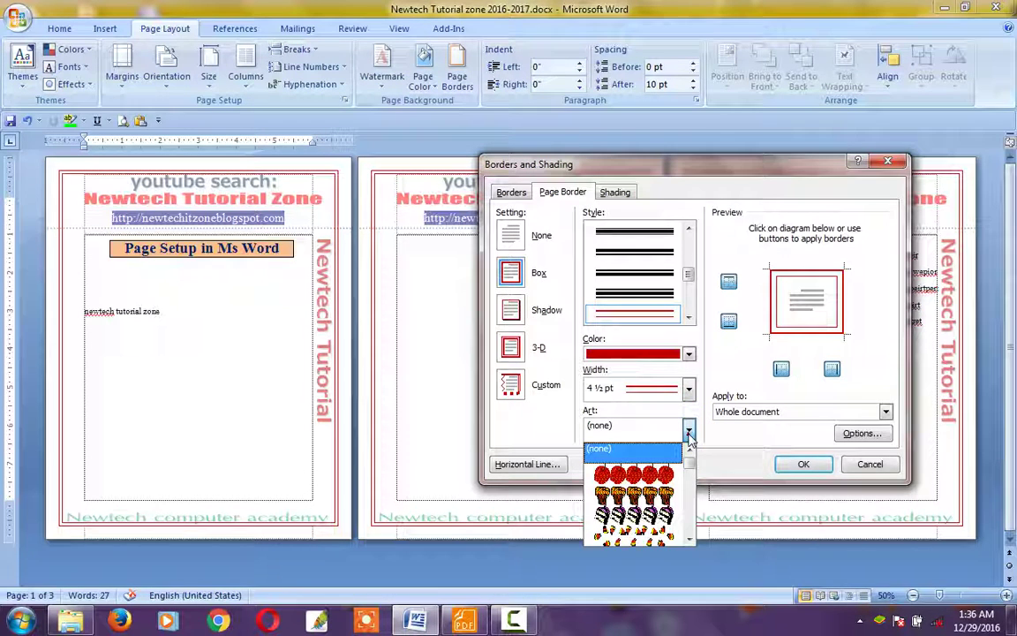
{"action": "left_click", "coordinate": [689, 538]}
{"action": "left_click", "coordinate": [689, 538]}
{"action": "left_click", "coordinate": [690, 538]}
{"action": "left_click", "coordinate": [690, 539]}
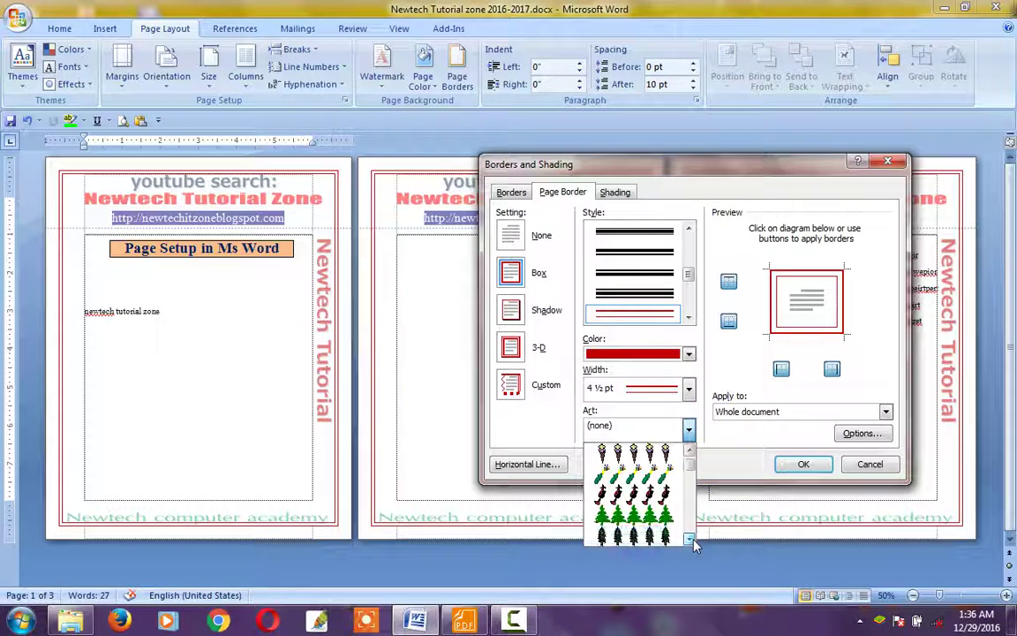
{"action": "left_click", "coordinate": [689, 539]}
{"action": "left_click", "coordinate": [689, 539]}
{"action": "left_click", "coordinate": [690, 539]}
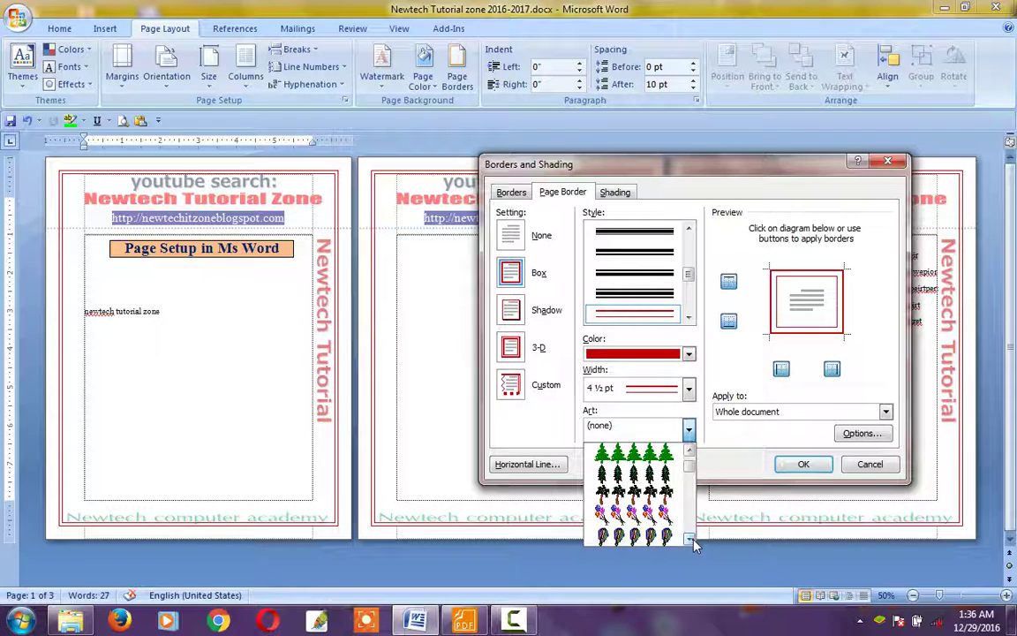
{"action": "left_click", "coordinate": [689, 539]}
{"action": "left_click", "coordinate": [689, 538]}
{"action": "left_click", "coordinate": [689, 539]}
{"action": "left_click", "coordinate": [690, 538]}
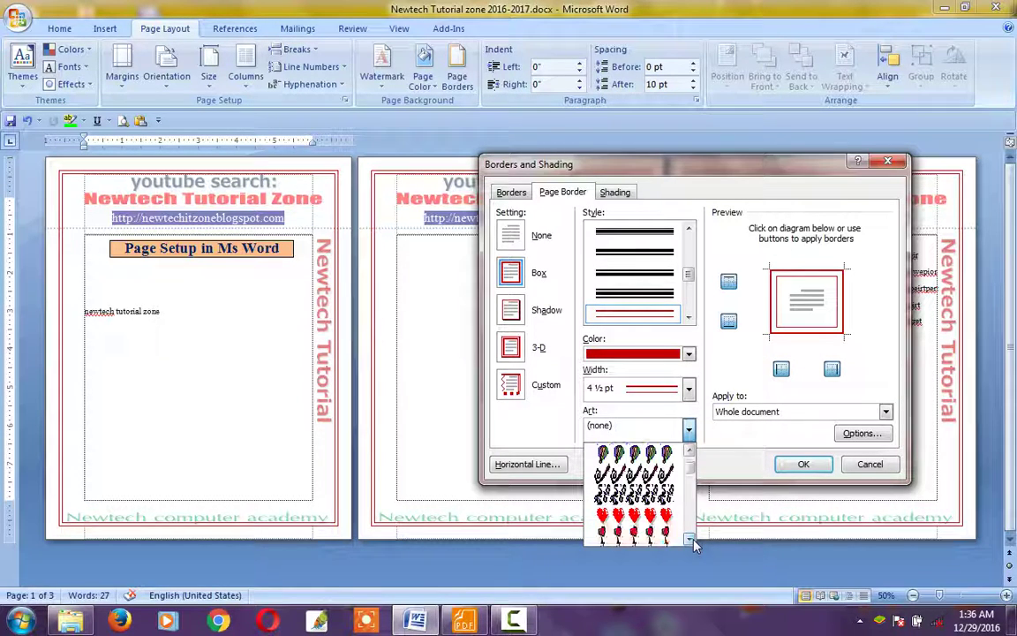
{"action": "left_click", "coordinate": [689, 538]}
{"action": "left_click", "coordinate": [690, 538]}
{"action": "left_click", "coordinate": [689, 539]}
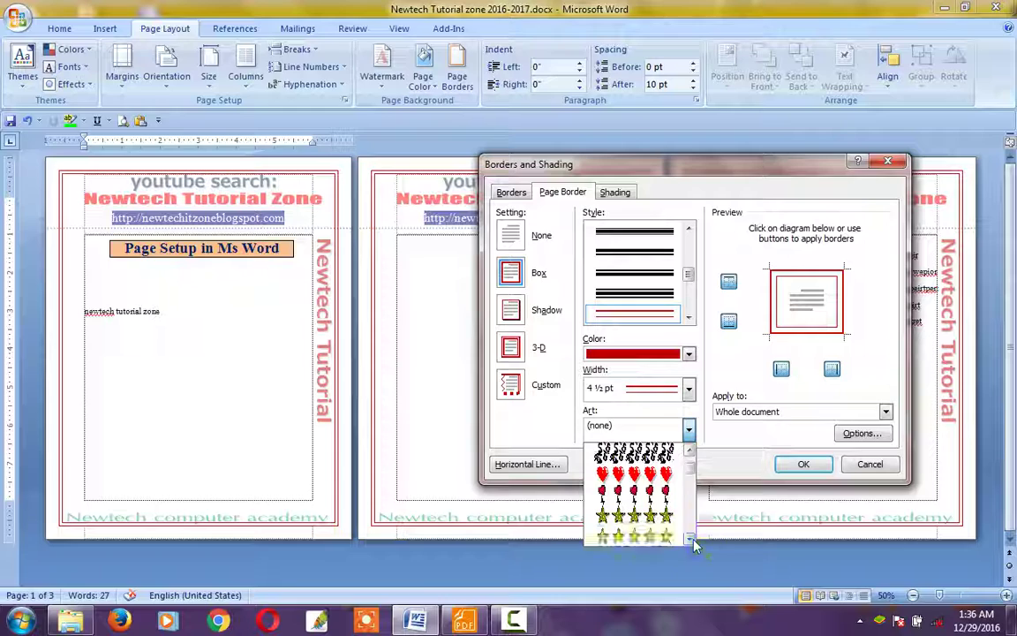
{"action": "left_click", "coordinate": [690, 538]}
{"action": "left_click", "coordinate": [690, 538]}
{"action": "left_click", "coordinate": [690, 539]}
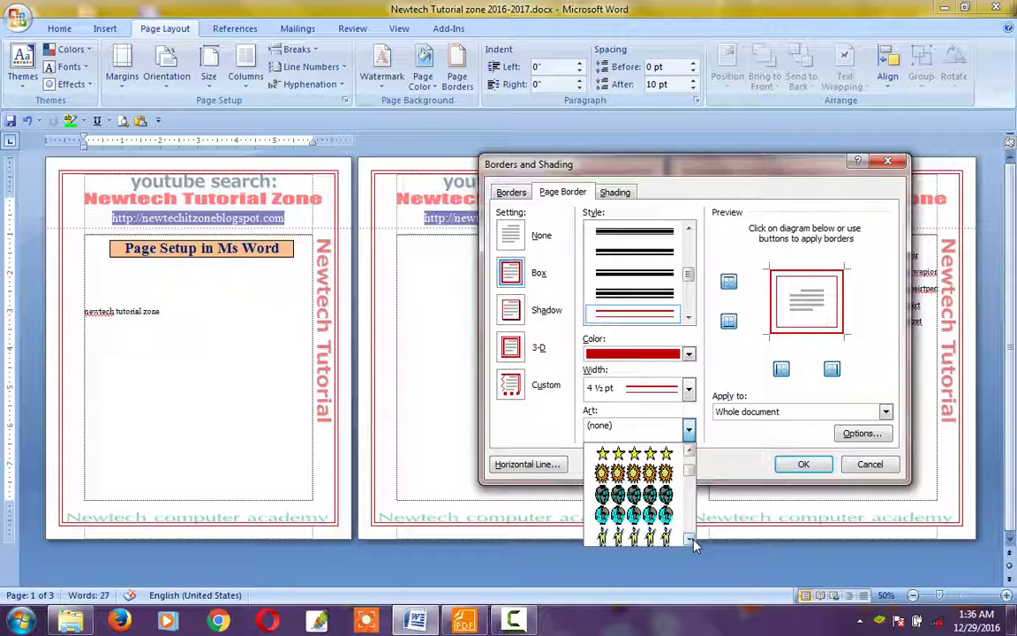
{"action": "left_click", "coordinate": [689, 538]}
{"action": "left_click", "coordinate": [690, 538]}
{"action": "left_click", "coordinate": [689, 539]}
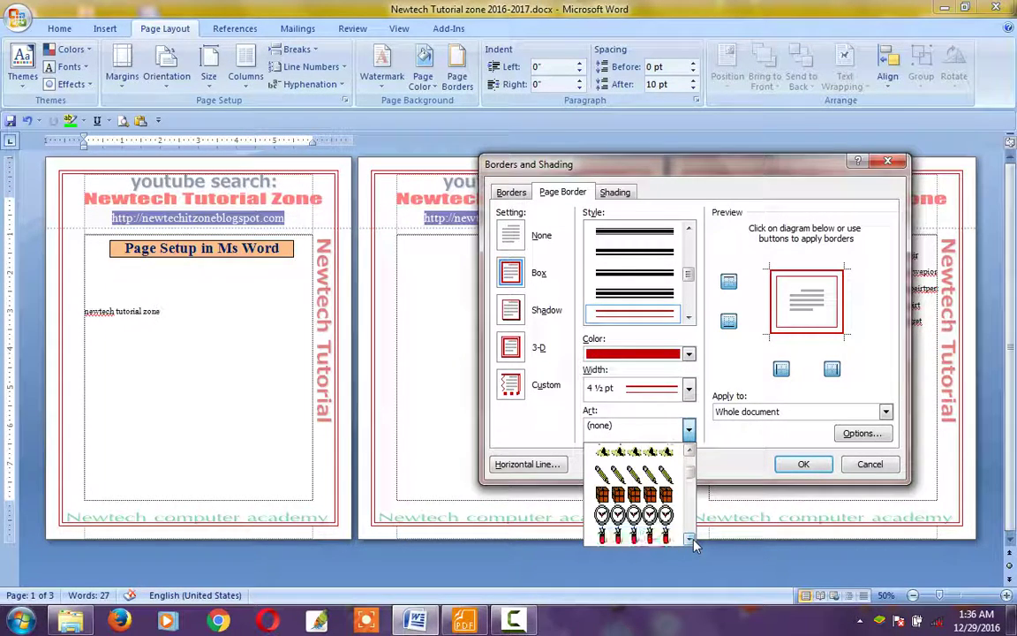
{"action": "left_click", "coordinate": [689, 538]}
{"action": "left_click", "coordinate": [690, 539]}
{"action": "left_click", "coordinate": [690, 538]}
{"action": "left_click", "coordinate": [689, 539]}
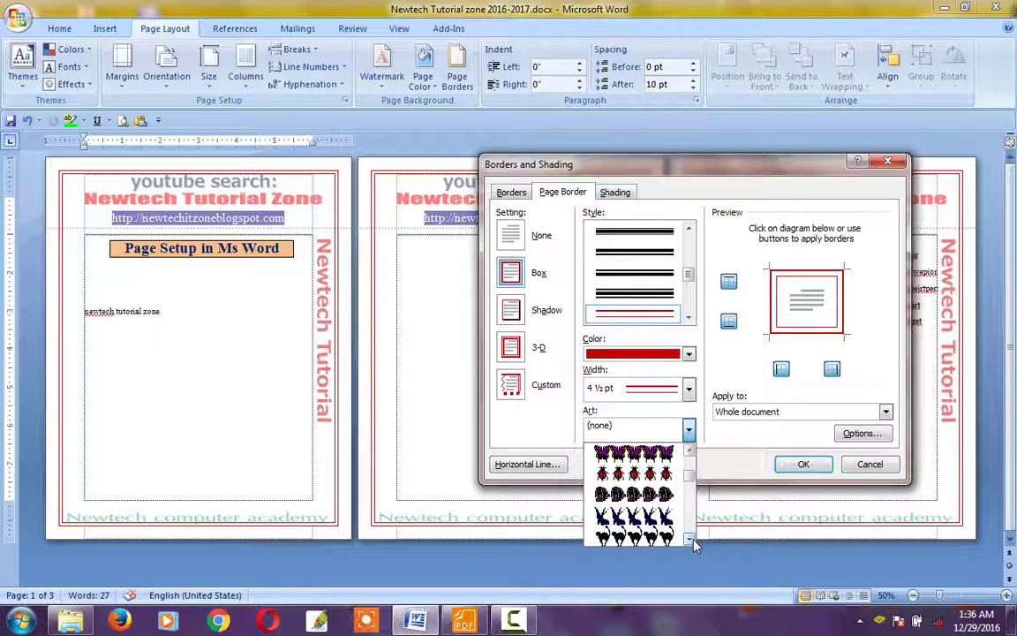
{"action": "left_click", "coordinate": [689, 538]}
{"action": "left_click", "coordinate": [689, 539]}
{"action": "left_click", "coordinate": [692, 541]}
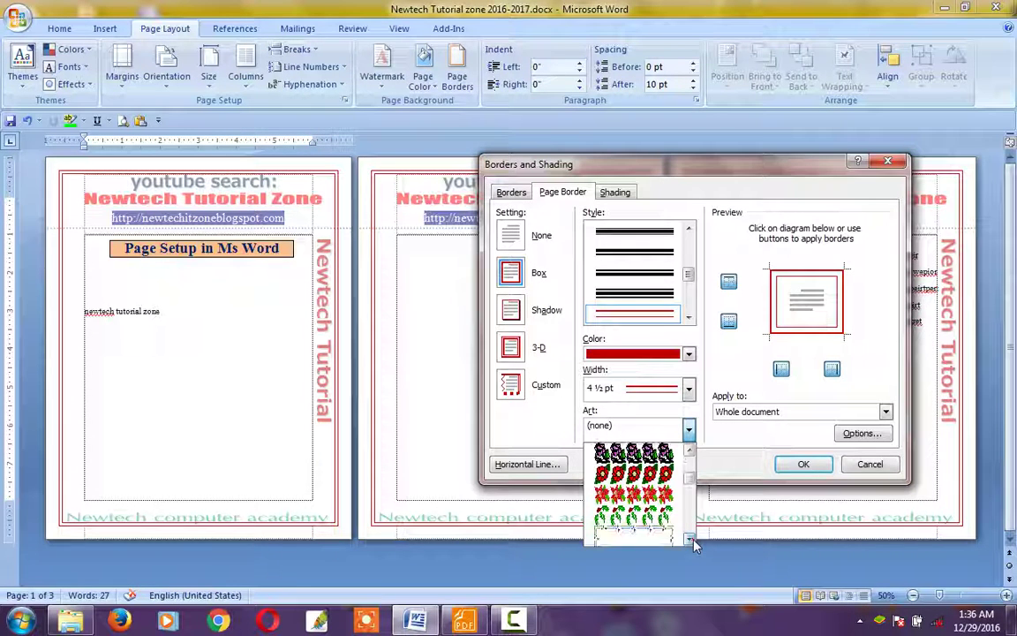
{"action": "left_click", "coordinate": [692, 540]}
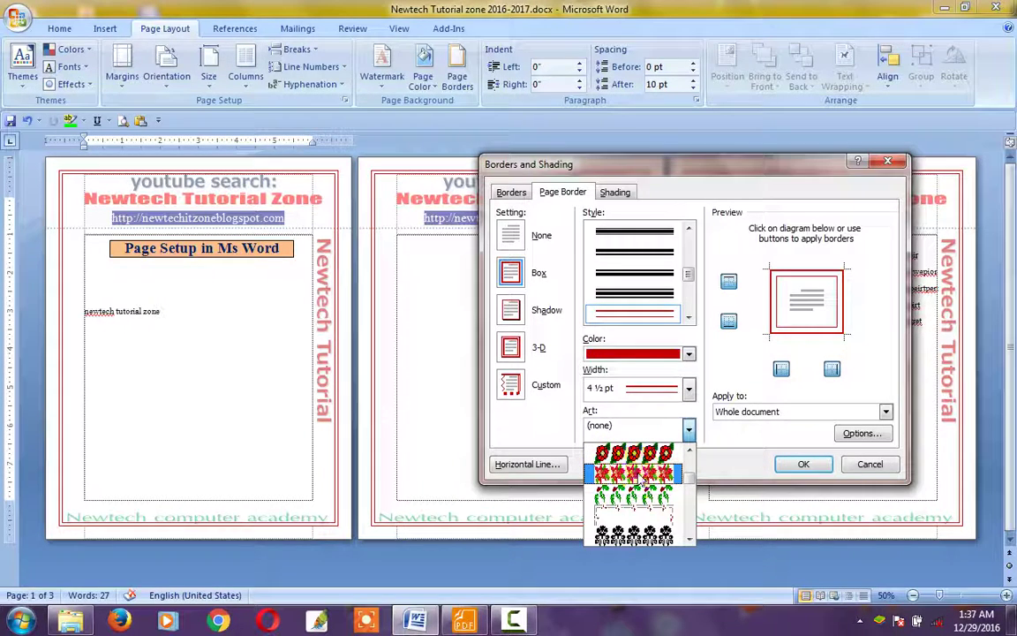
{"action": "left_click", "coordinate": [636, 474]}
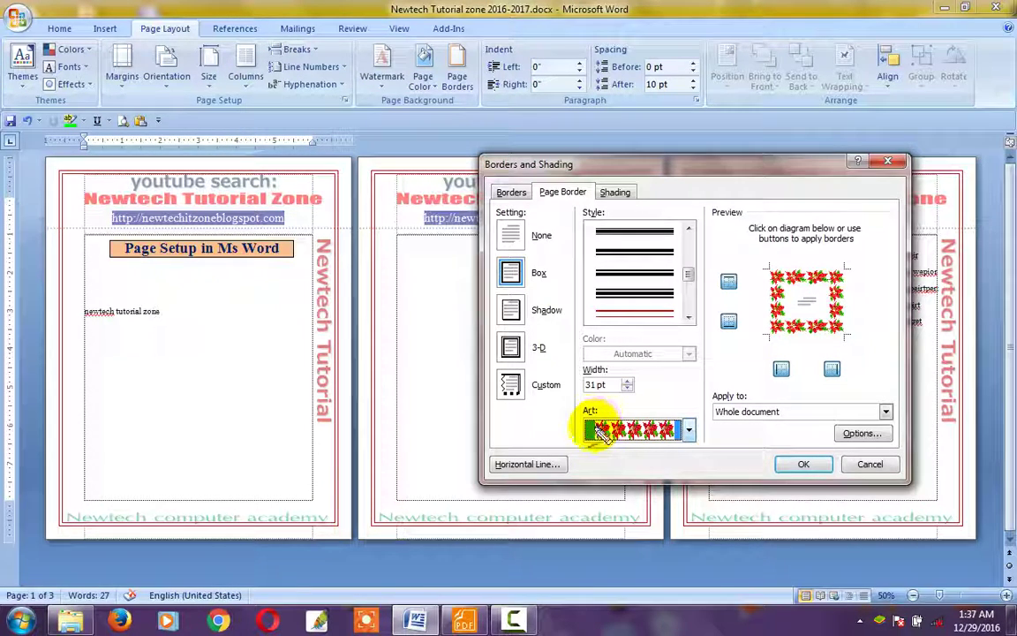
Try thinner widths, restore the poinsettia border to 31 pt and apply it to all pages
{"action": "left_click", "coordinate": [590, 362]}
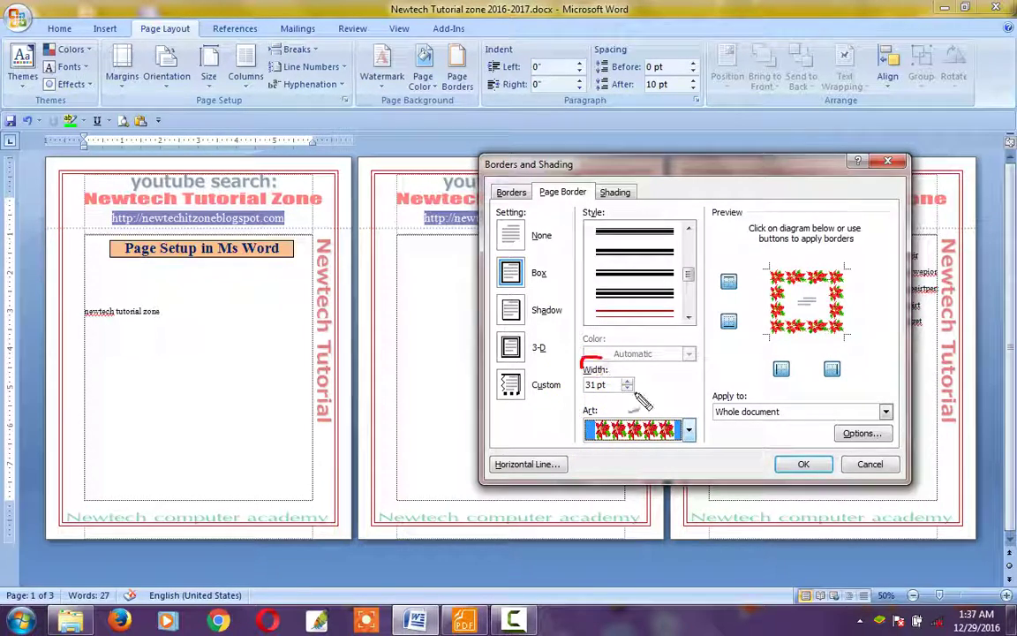
{"action": "left_click_drag", "start_coordinate": [636, 395], "coordinate": [585, 370]}
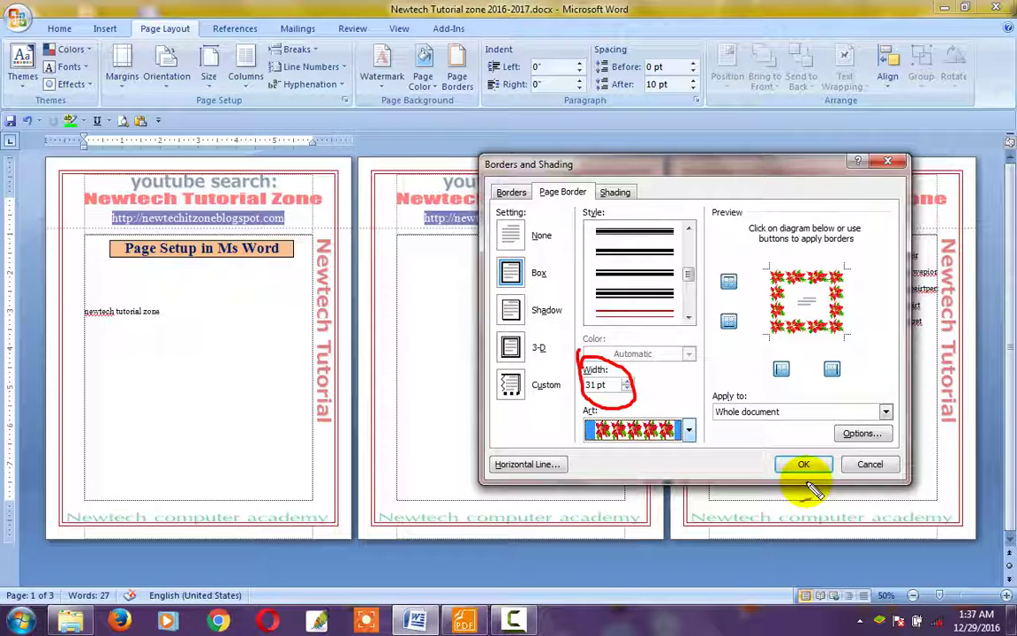
{"action": "left_click", "coordinate": [626, 385]}
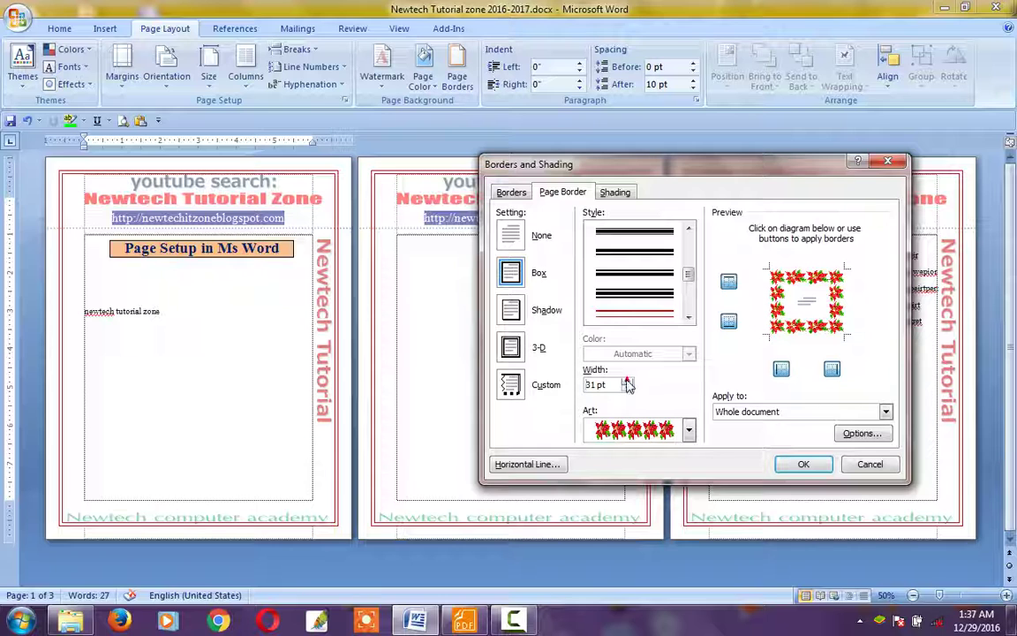
{"action": "double_click", "coordinate": [597, 385]}
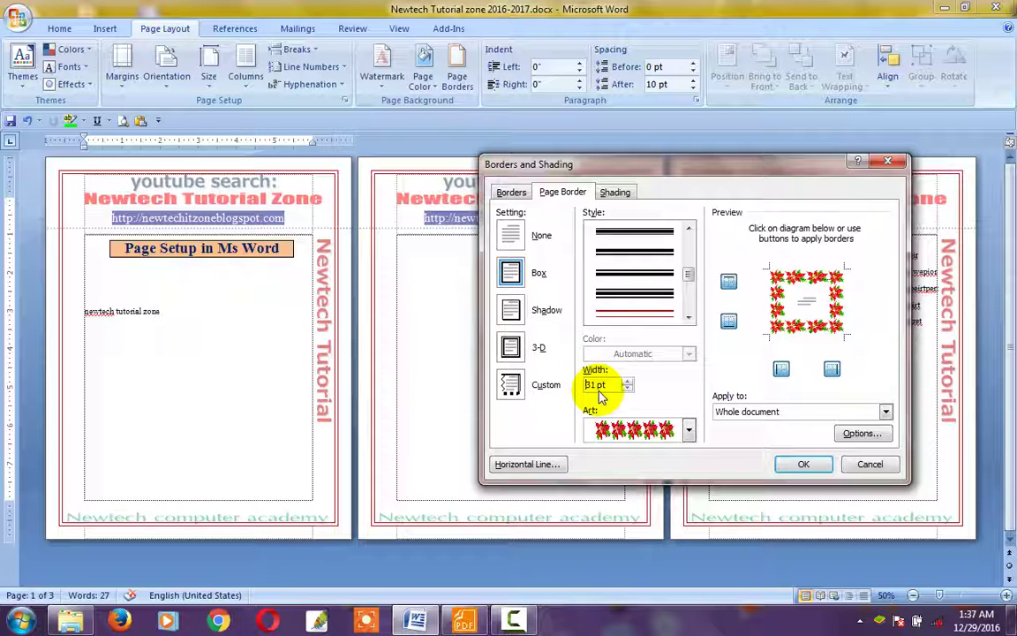
{"action": "left_click", "coordinate": [627, 388]}
{"action": "left_click", "coordinate": [626, 389]}
{"action": "left_click", "coordinate": [627, 388]}
{"action": "left_click", "coordinate": [627, 388]}
{"action": "left_click", "coordinate": [626, 388]}
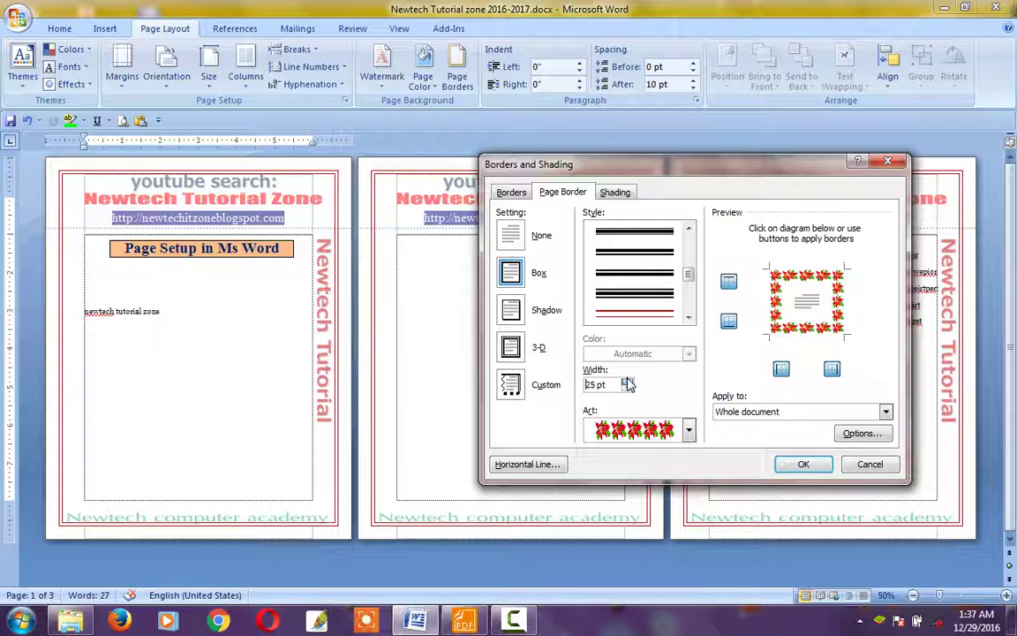
{"action": "left_click", "coordinate": [626, 381]}
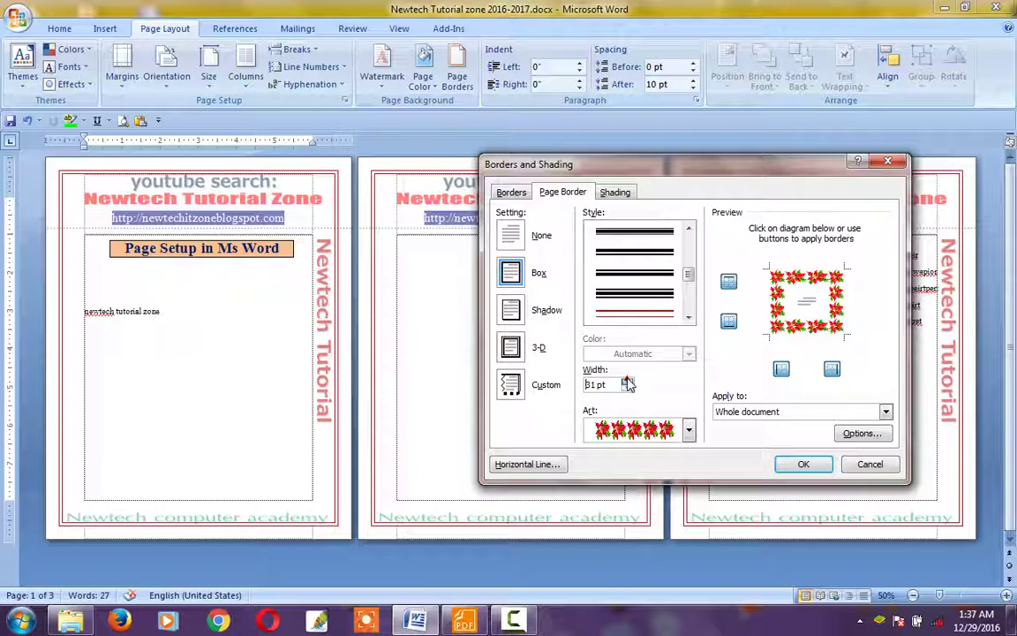
{"action": "left_click", "coordinate": [805, 465]}
{"action": "scroll", "coordinate": [719, 386], "scroll_direction": "up", "scroll_amount": 2, "text": "ctrl"}
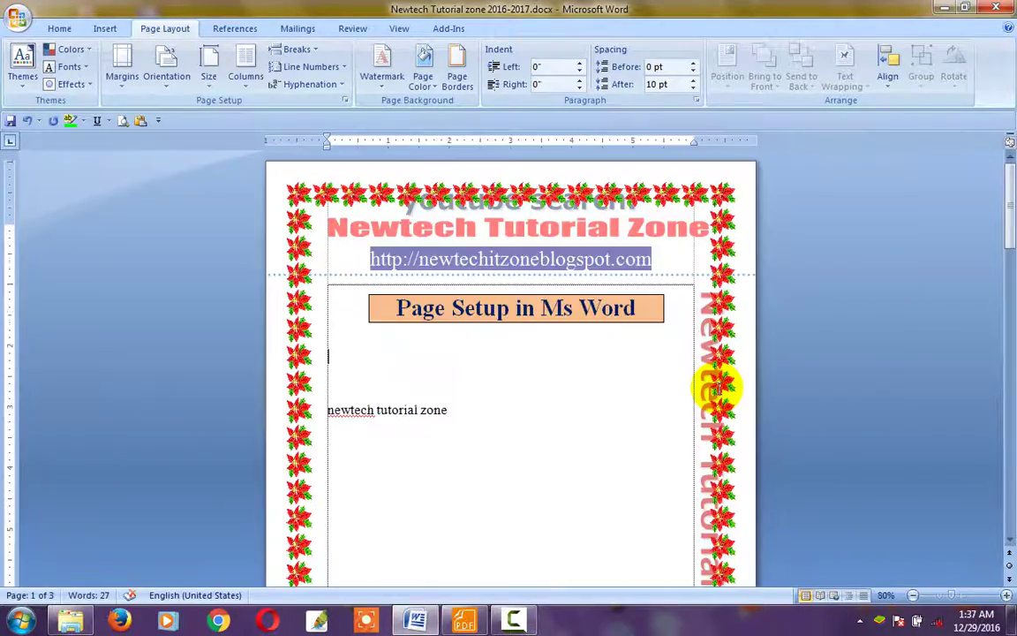
{"action": "scroll", "coordinate": [711, 385], "scroll_direction": "up", "scroll_amount": 1, "text": "ctrl"}
{"action": "scroll", "coordinate": [713, 381], "scroll_direction": "up", "scroll_amount": 1, "text": "ctrl"}
{"action": "scroll", "coordinate": [750, 375], "scroll_direction": "up", "scroll_amount": 1, "text": "ctrl"}
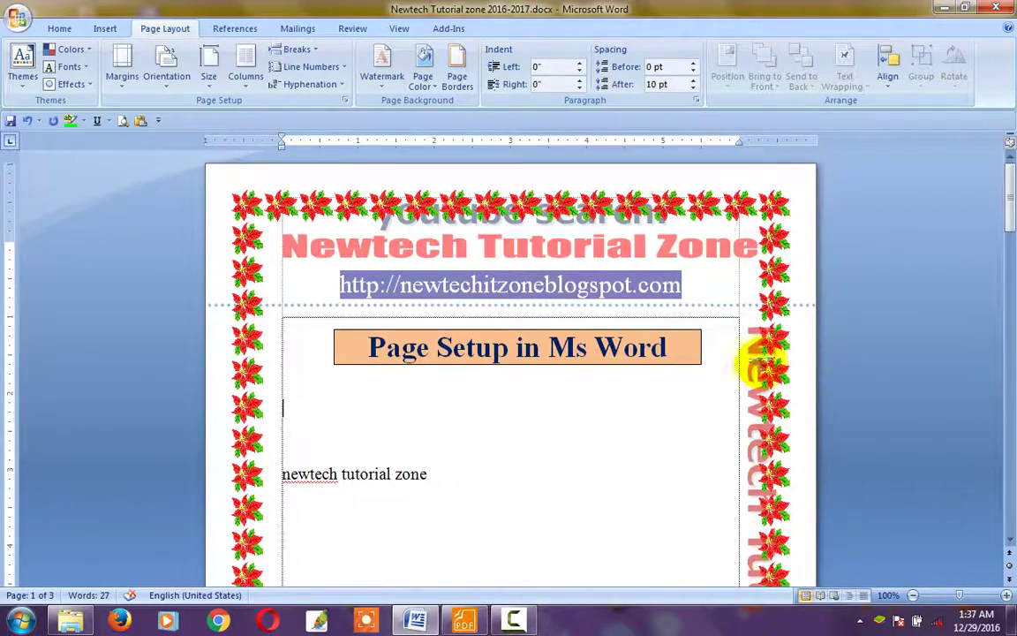
{"action": "scroll", "coordinate": [756, 362], "scroll_direction": "down", "scroll_amount": 1, "text": "ctrl"}
{"action": "scroll", "coordinate": [755, 375], "scroll_direction": "down", "scroll_amount": 2, "text": "ctrl"}
{"action": "scroll", "coordinate": [754, 386], "scroll_direction": "down", "scroll_amount": 1, "text": "ctrl"}
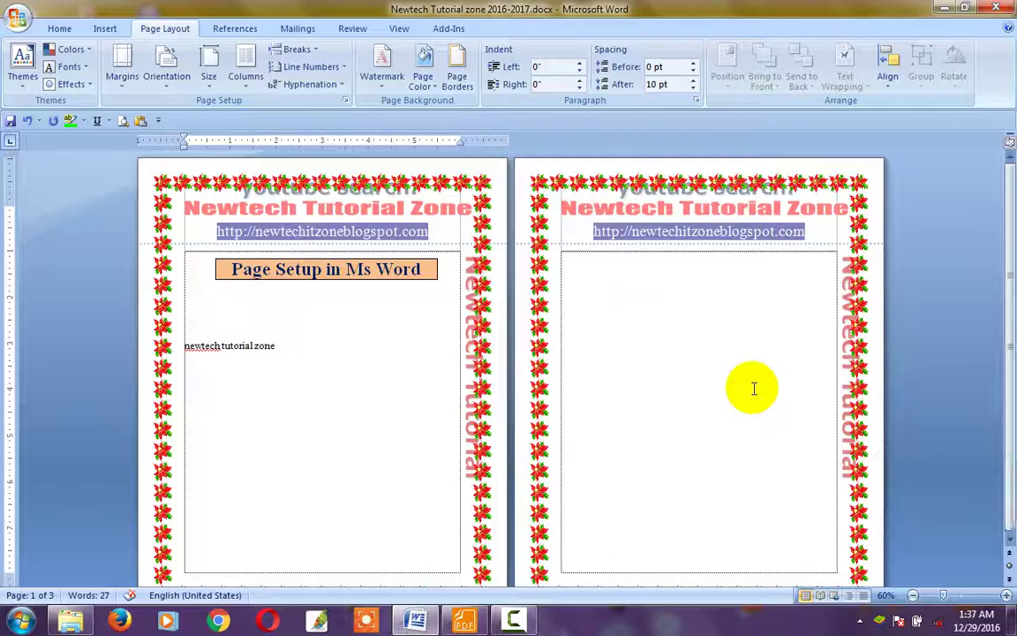
{"action": "scroll", "coordinate": [751, 388], "scroll_direction": "down", "scroll_amount": 1, "text": "ctrl"}
{"action": "scroll", "coordinate": [738, 399], "scroll_direction": "down", "scroll_amount": 1, "text": "ctrl"}
{"action": "scroll", "coordinate": [431, 349], "scroll_direction": "up", "scroll_amount": 2, "text": "ctrl"}
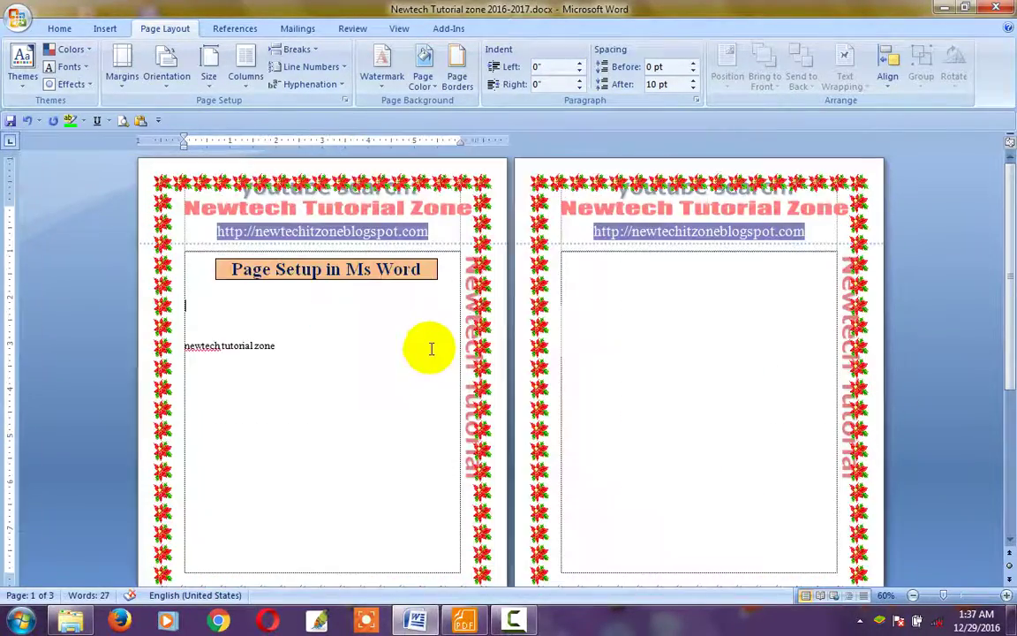
{"action": "scroll", "coordinate": [429, 347], "scroll_direction": "up", "scroll_amount": 1, "text": "ctrl"}
{"action": "scroll", "coordinate": [424, 345], "scroll_direction": "up", "scroll_amount": 1, "text": "ctrl"}
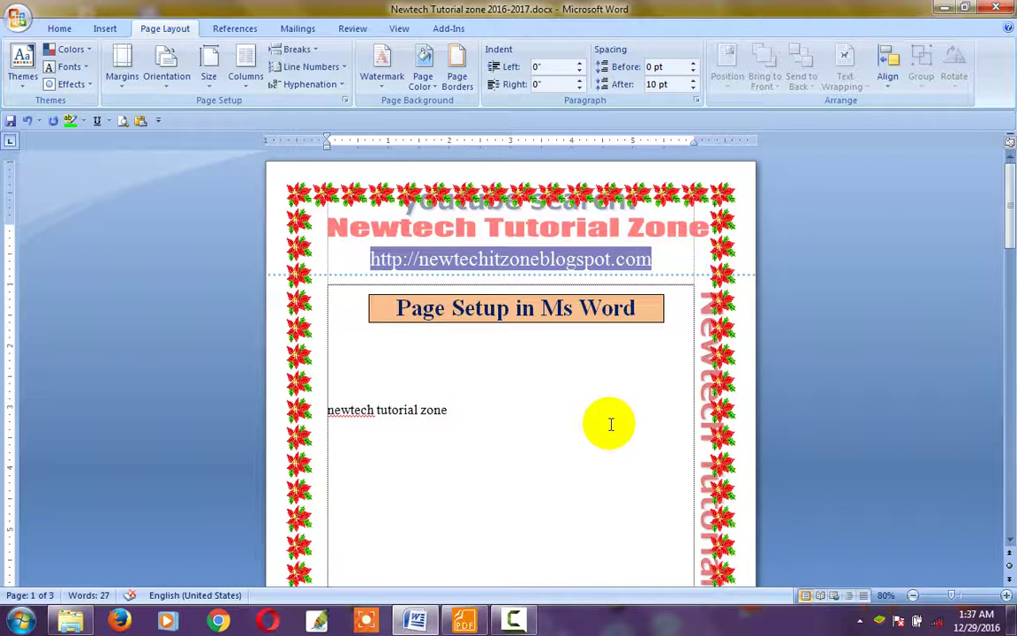
{"action": "scroll", "coordinate": [611, 422], "scroll_direction": "up", "scroll_amount": 1, "text": "ctrl"}
{"action": "scroll", "coordinate": [612, 420], "scroll_direction": "up", "scroll_amount": 2, "text": "ctrl"}
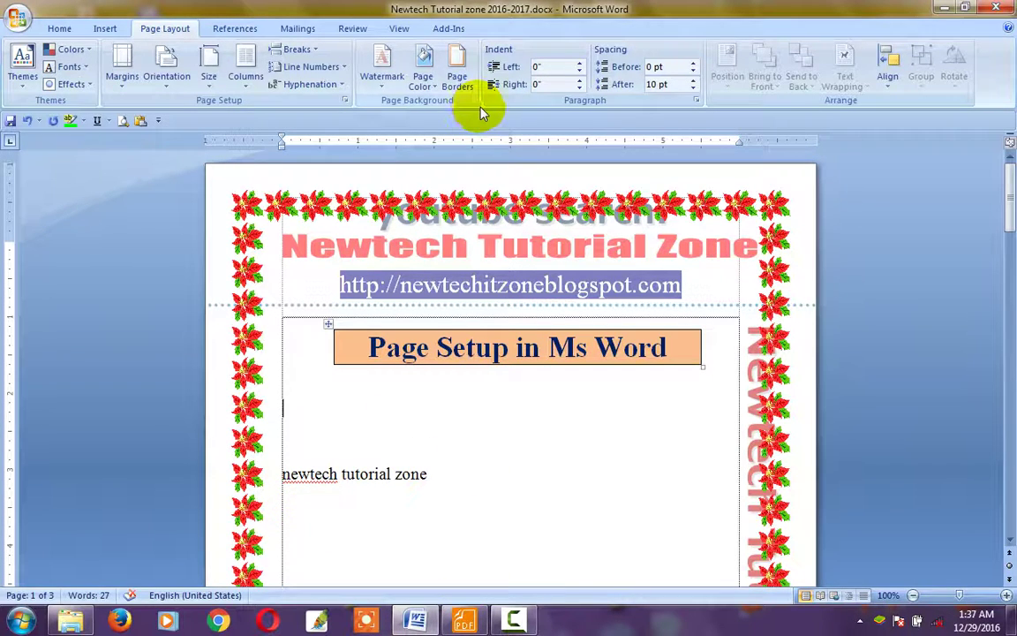
Reopen Page Borders and adjust the poinsettia art width from 31 pt to 15 pt
{"action": "left_click", "coordinate": [457, 77]}
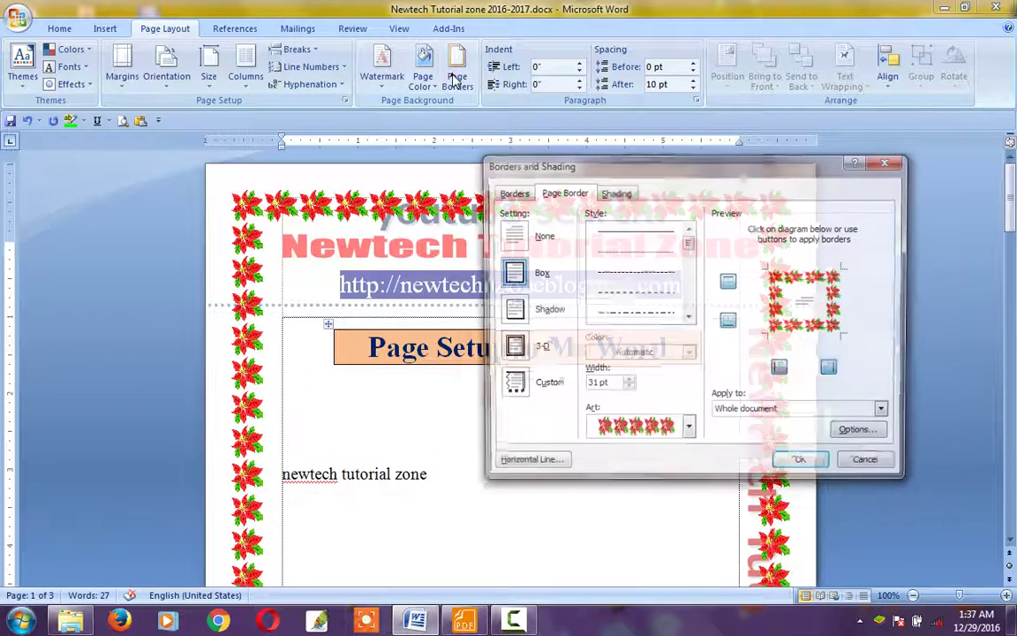
{"action": "left_click", "coordinate": [627, 388]}
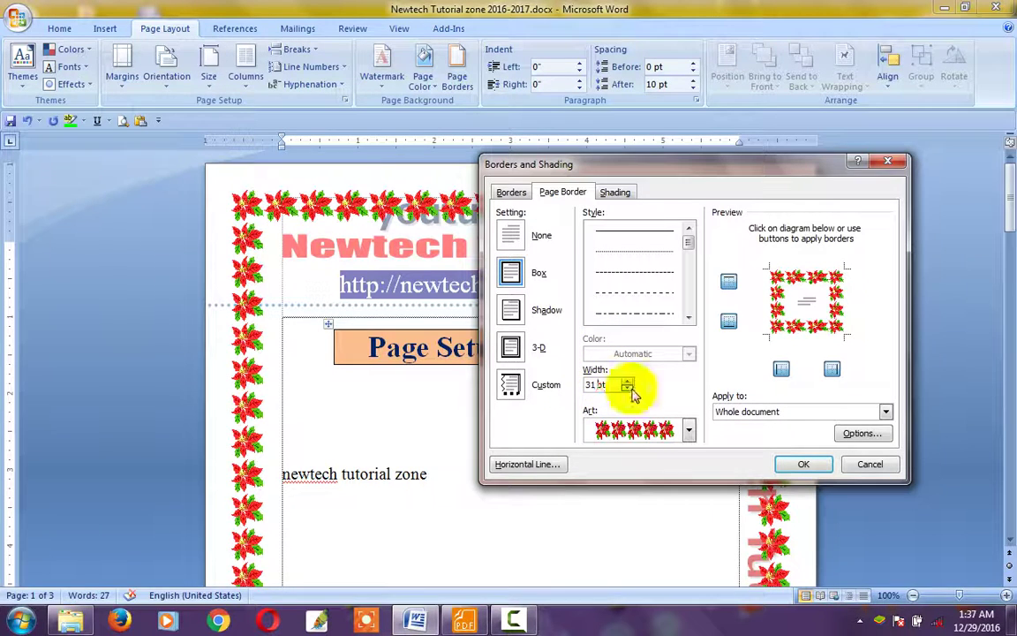
{"action": "left_click", "coordinate": [626, 388]}
{"action": "left_click", "coordinate": [627, 388]}
{"action": "left_click", "coordinate": [626, 388]}
{"action": "left_click", "coordinate": [628, 388]}
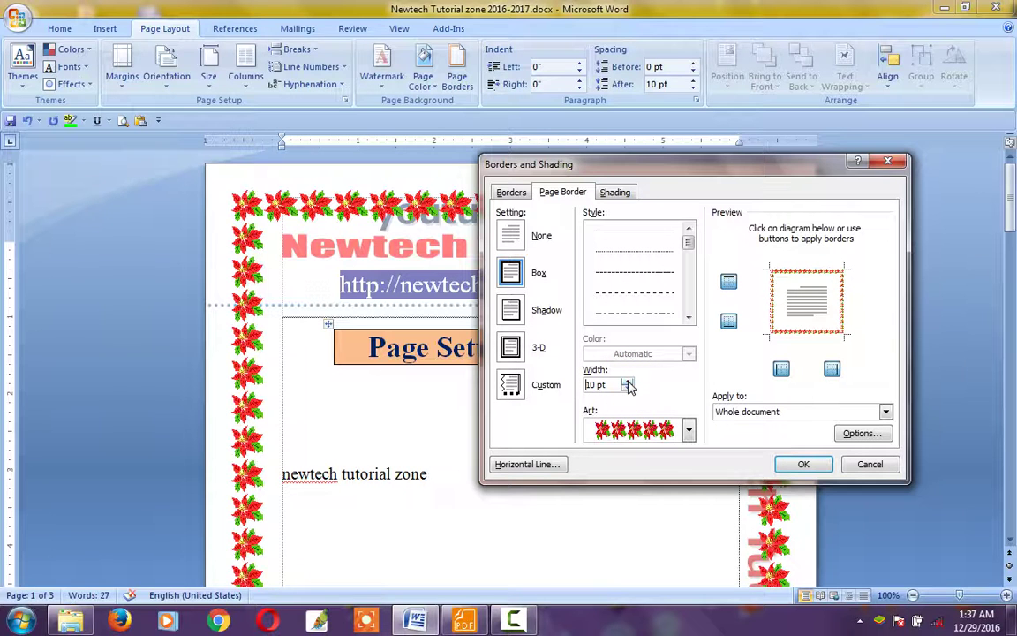
{"action": "left_click", "coordinate": [627, 382]}
{"action": "left_click", "coordinate": [627, 381]}
{"action": "left_click", "coordinate": [627, 381]}
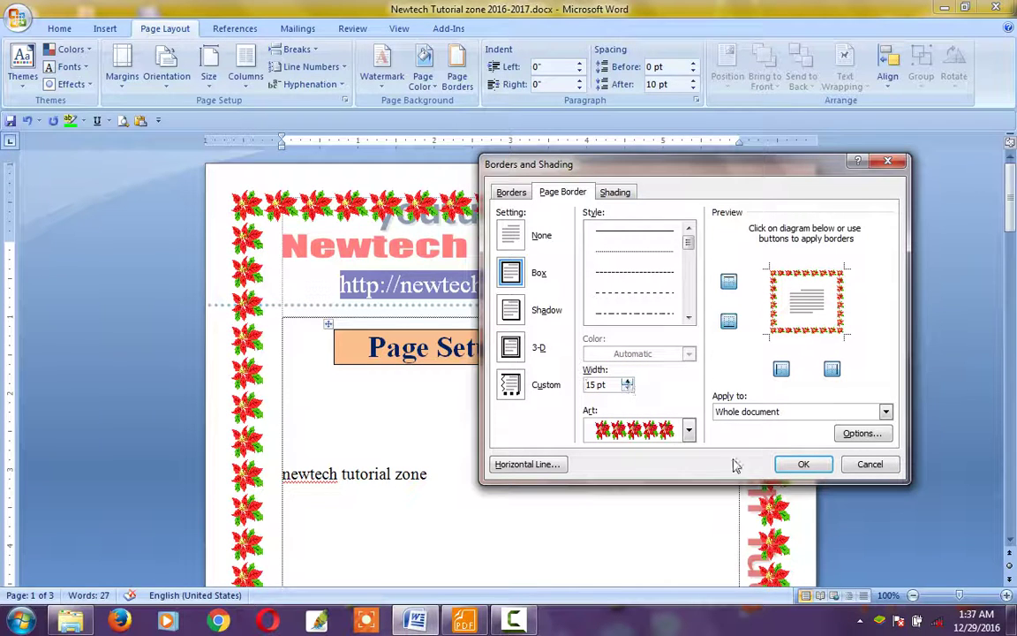
{"action": "left_click", "coordinate": [800, 469]}
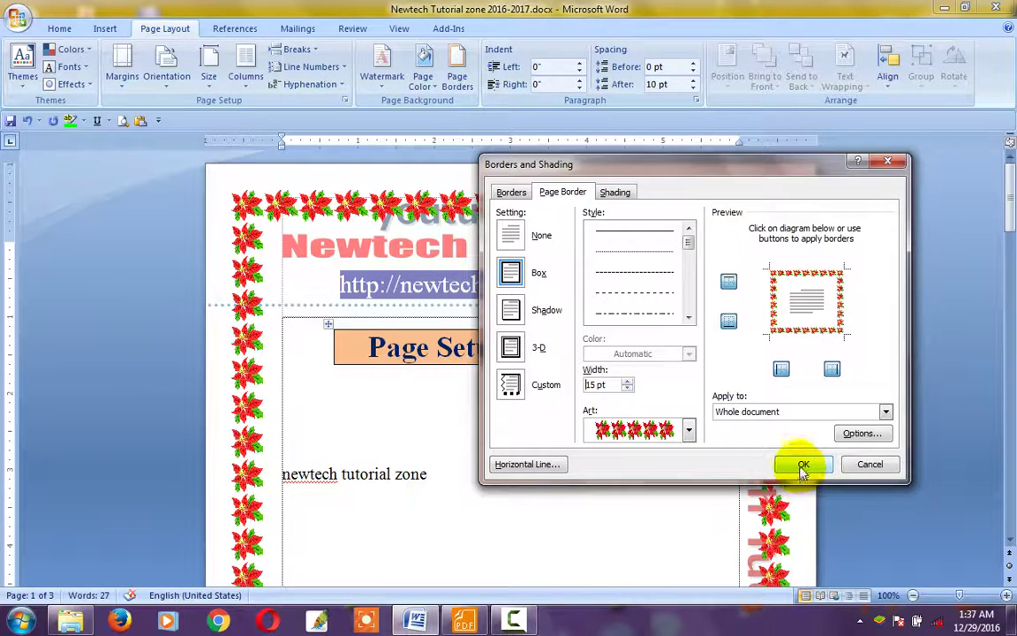
Apply the 15 pt poinsettia border and scroll through the pages to check it
{"action": "left_click", "coordinate": [802, 466]}
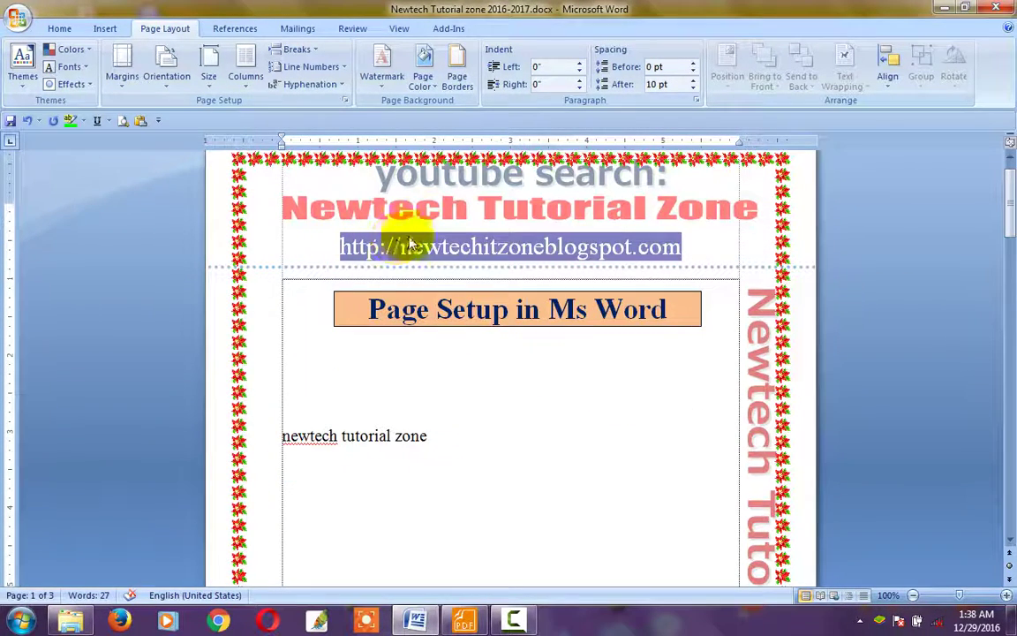
{"action": "scroll", "coordinate": [615, 250], "scroll_direction": "down", "scroll_amount": 5}
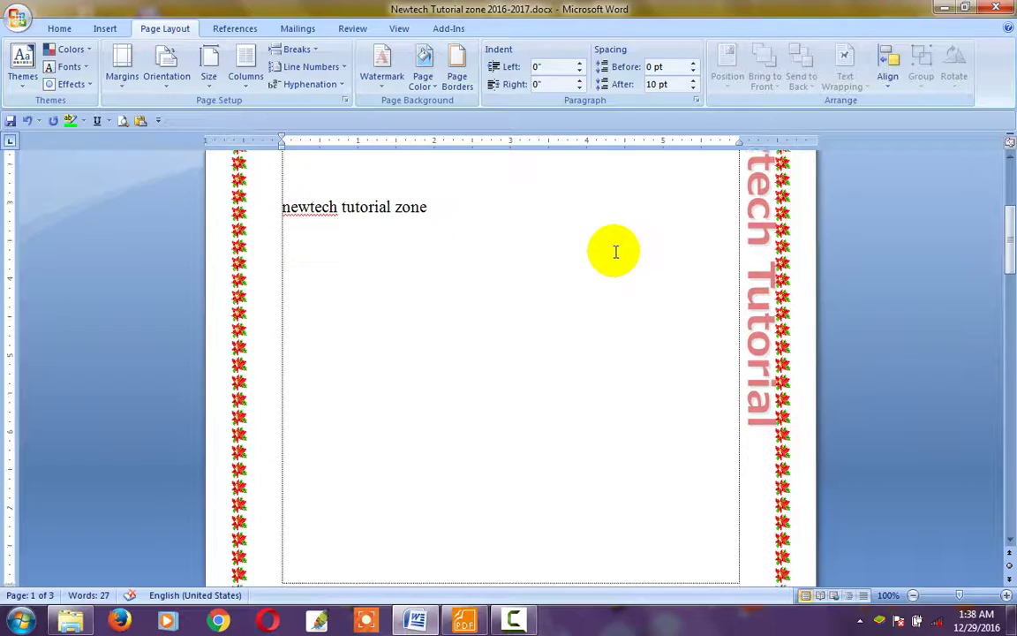
{"action": "scroll", "coordinate": [615, 250], "scroll_direction": "down", "scroll_amount": 2, "text": "ctrl"}
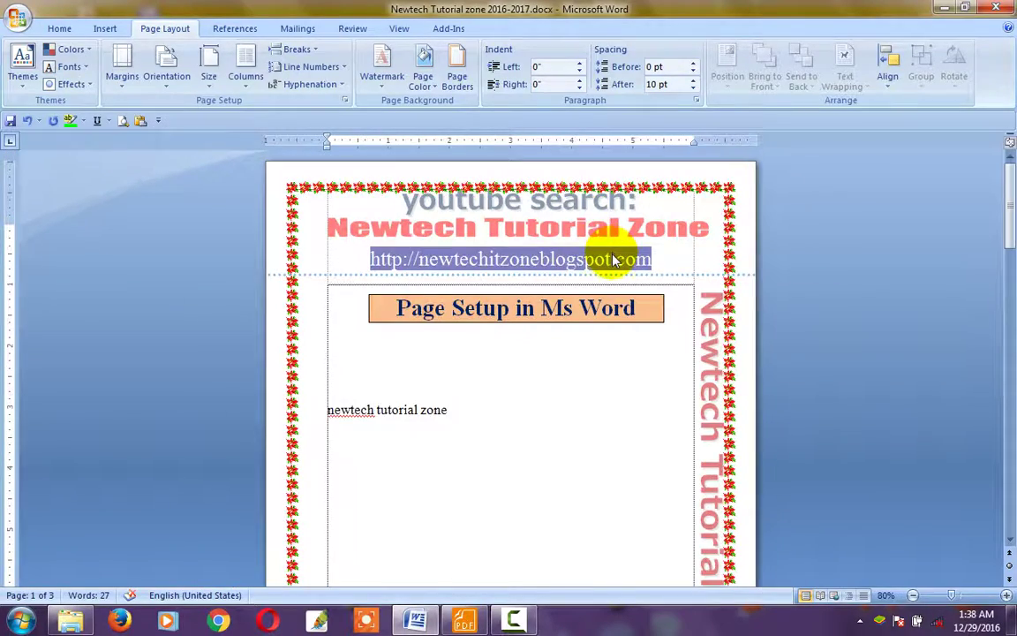
{"action": "scroll", "coordinate": [616, 258], "scroll_direction": "down", "scroll_amount": 2, "text": "ctrl"}
{"action": "scroll", "coordinate": [612, 257], "scroll_direction": "down", "scroll_amount": 1, "text": "ctrl"}
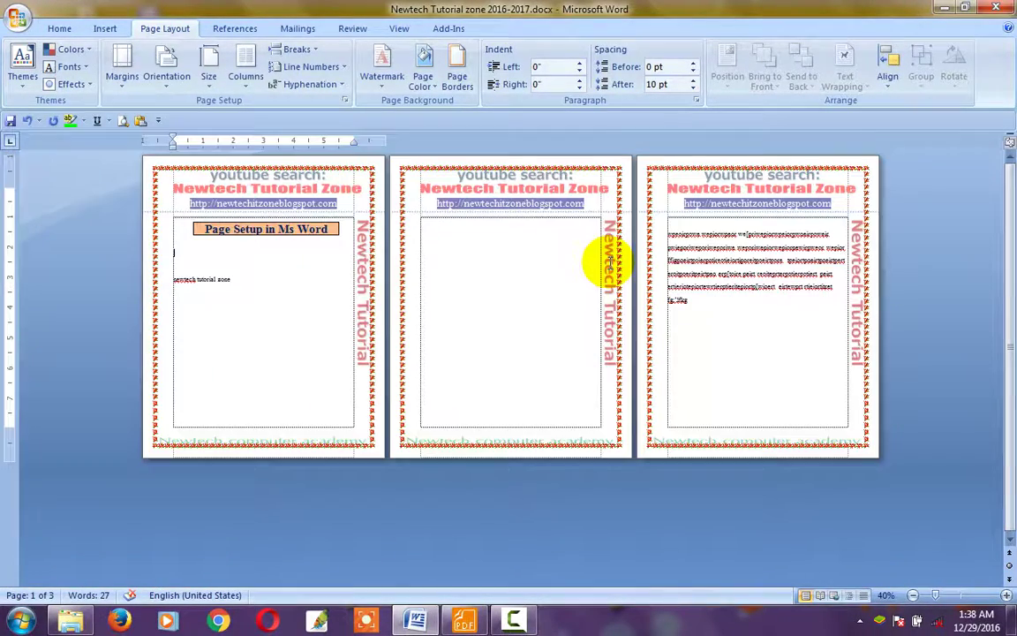
{"action": "scroll", "coordinate": [608, 261], "scroll_direction": "up", "scroll_amount": 2, "text": "ctrl"}
{"action": "scroll", "coordinate": [611, 254], "scroll_direction": "up", "scroll_amount": 3, "text": "ctrl"}
{"action": "scroll", "coordinate": [565, 326], "scroll_direction": "up", "scroll_amount": 1, "text": "ctrl"}
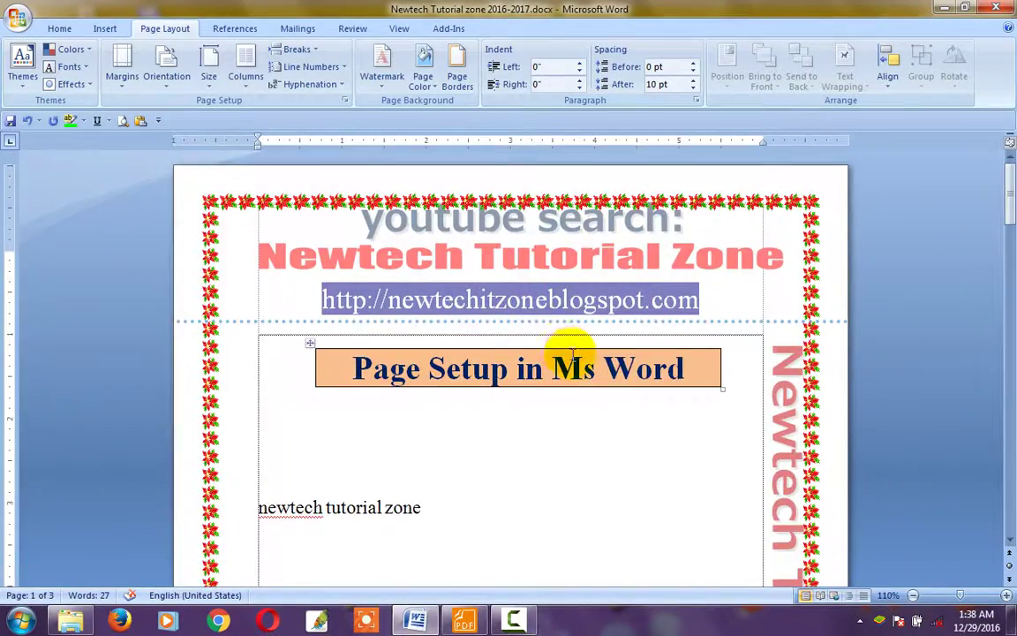
{"action": "scroll", "coordinate": [569, 357], "scroll_direction": "up", "scroll_amount": 2, "text": "ctrl"}
{"action": "scroll", "coordinate": [567, 356], "scroll_direction": "up", "scroll_amount": 1, "text": "ctrl"}
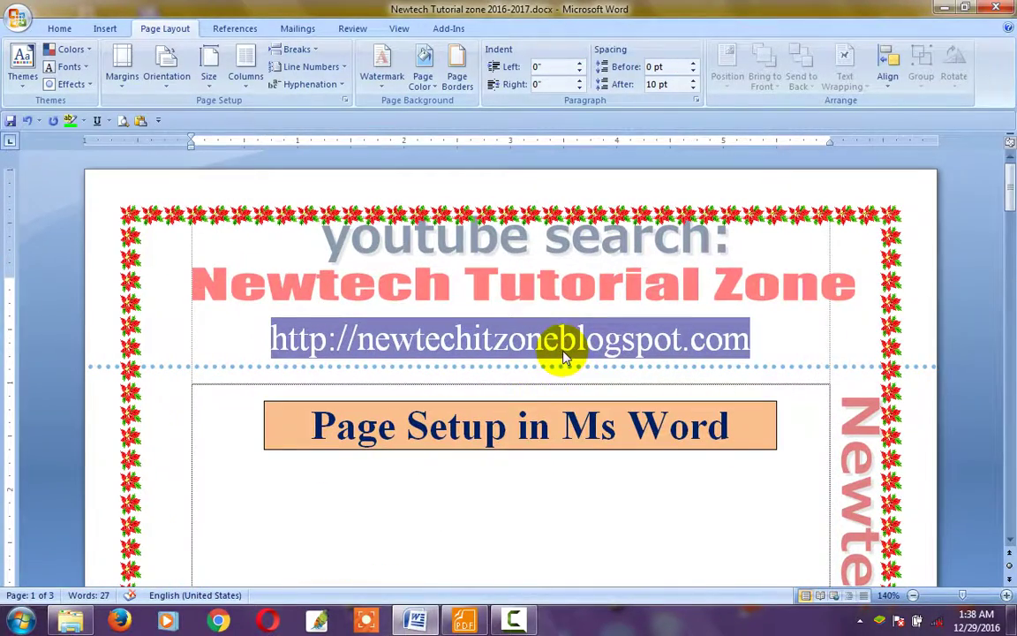
Reopen Page Borders and switch the art border from holly to the leafy vine pattern
{"action": "left_click", "coordinate": [457, 79]}
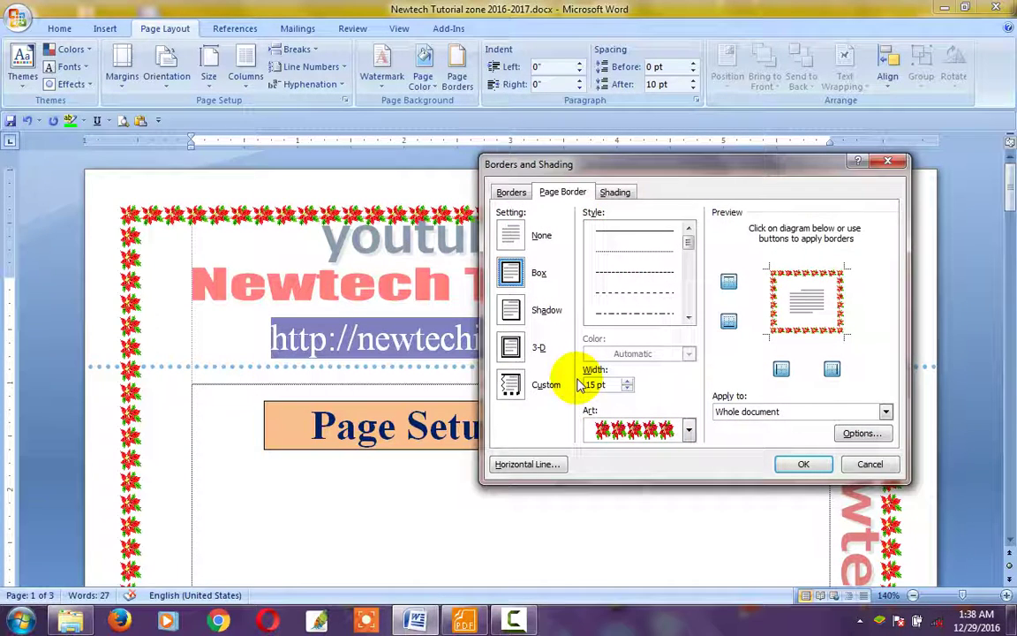
{"action": "left_click", "coordinate": [688, 433]}
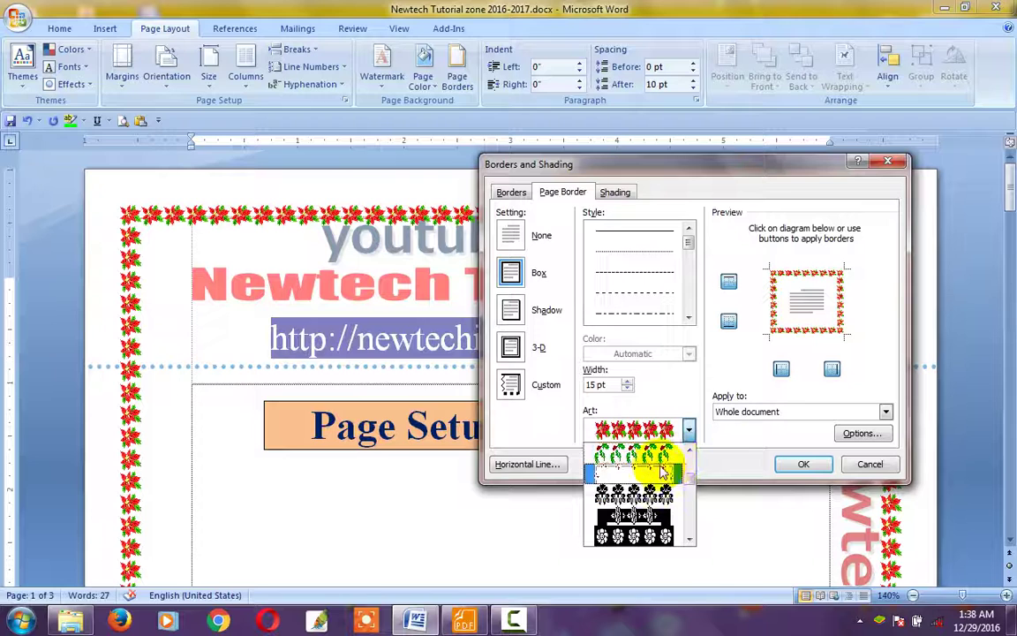
{"action": "left_click", "coordinate": [662, 472]}
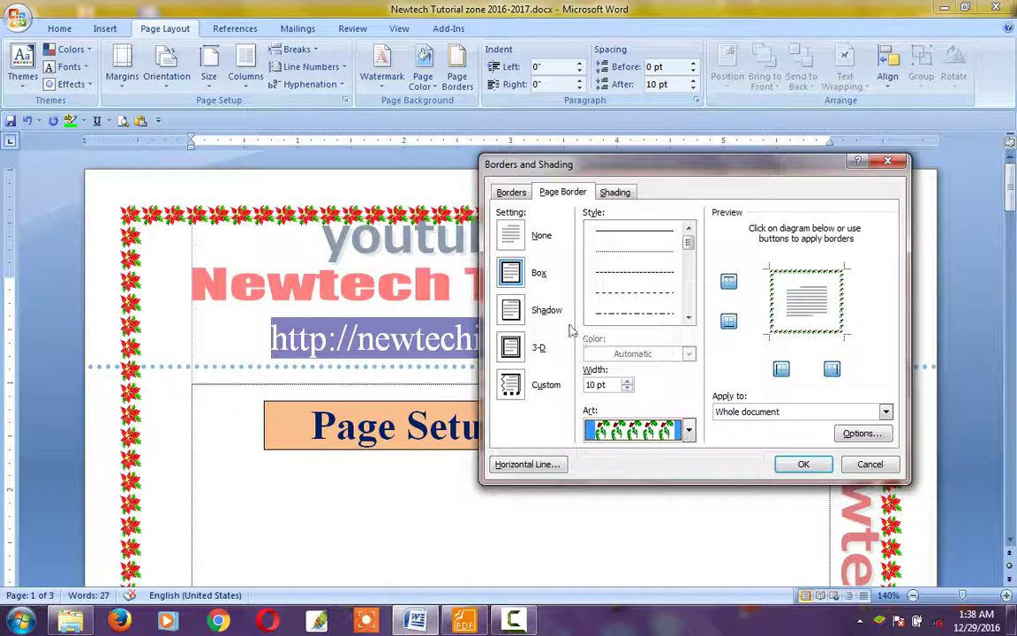
{"action": "left_click", "coordinate": [650, 434]}
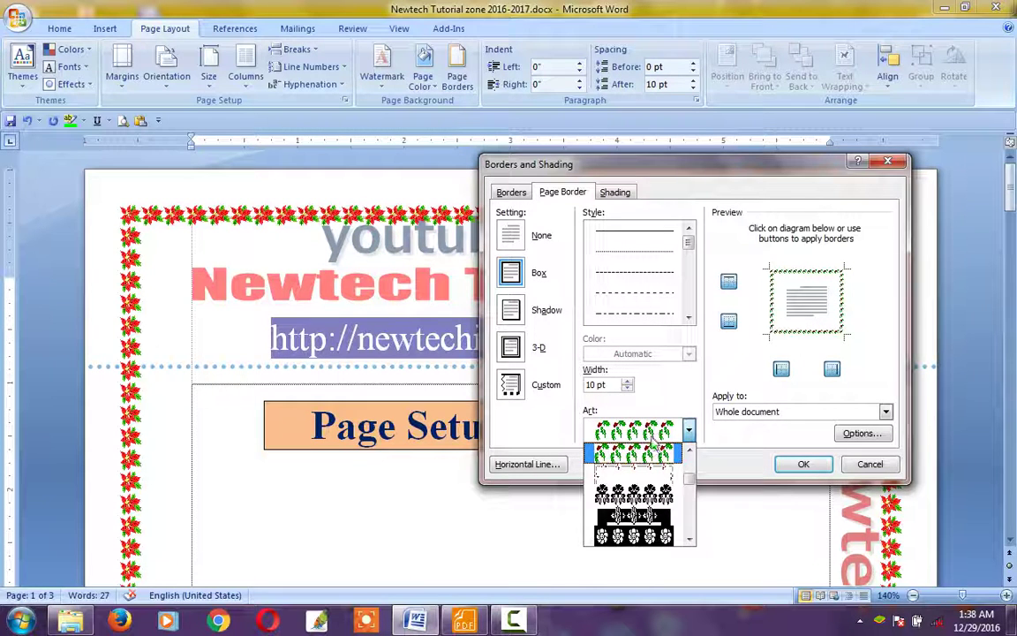
{"action": "scroll", "coordinate": [649, 477], "scroll_direction": "down", "scroll_amount": 3}
{"action": "scroll", "coordinate": [650, 476], "scroll_direction": "down", "scroll_amount": 3}
{"action": "left_click", "coordinate": [652, 500]}
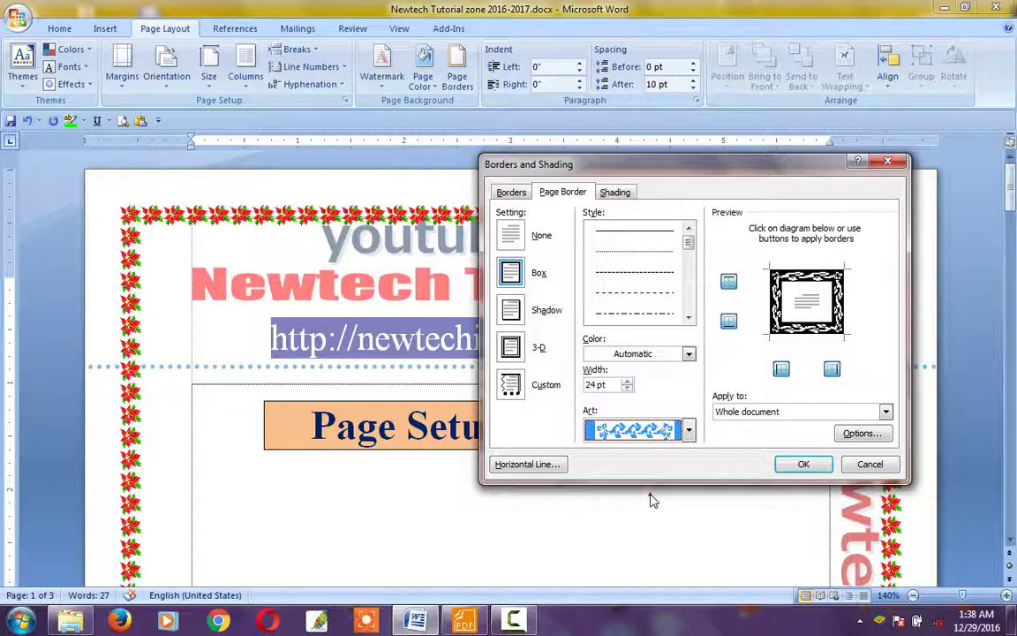
Colour the vine border light blue instead of teal and apply it to the document
{"action": "left_click", "coordinate": [633, 355]}
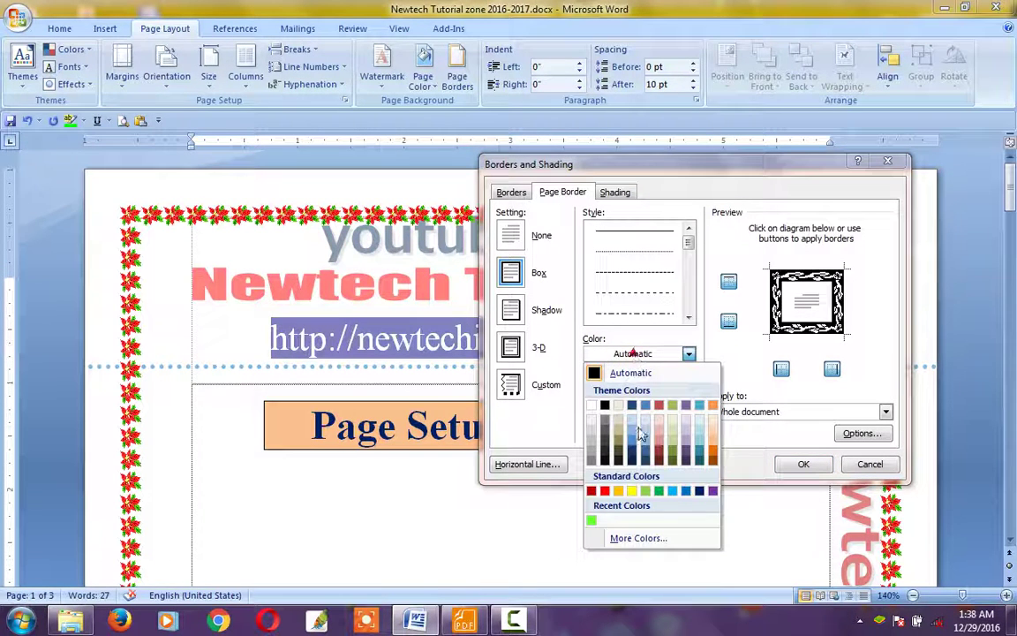
{"action": "left_click", "coordinate": [699, 446]}
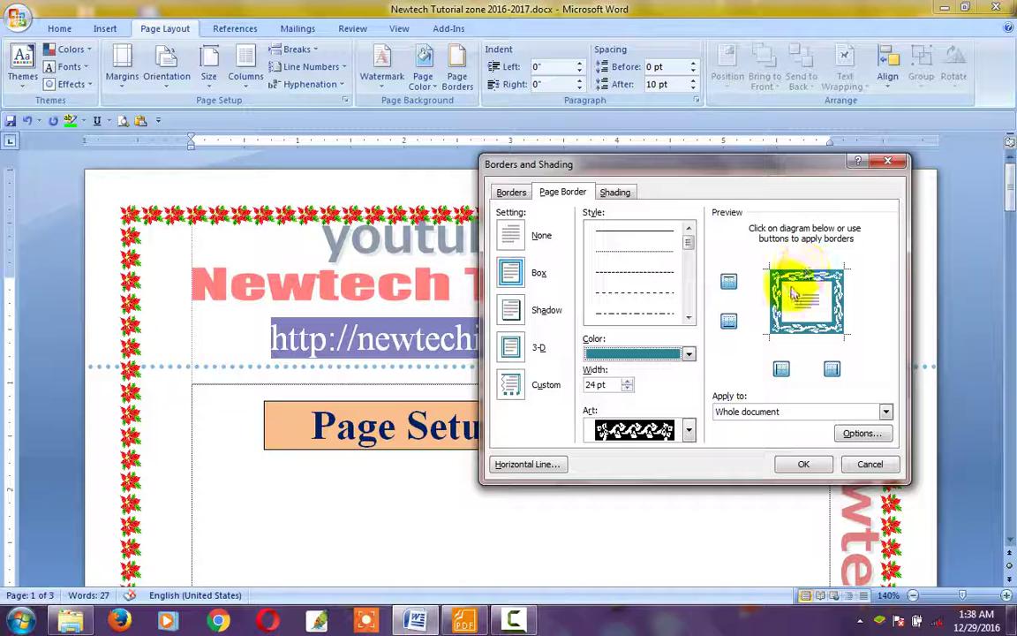
{"action": "left_click", "coordinate": [638, 355]}
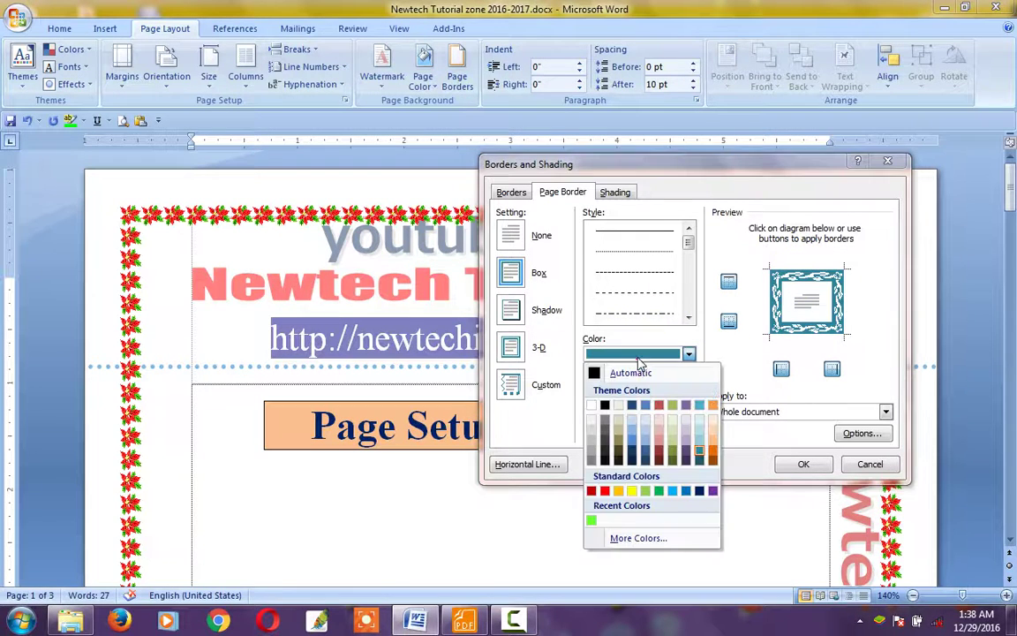
{"action": "left_click", "coordinate": [672, 491]}
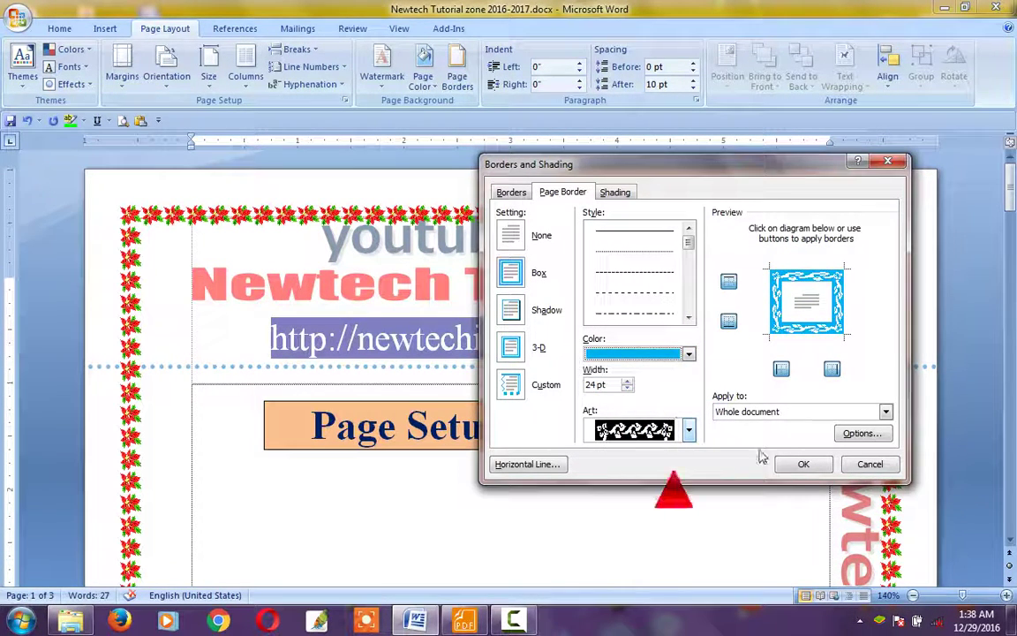
{"action": "left_click", "coordinate": [803, 465]}
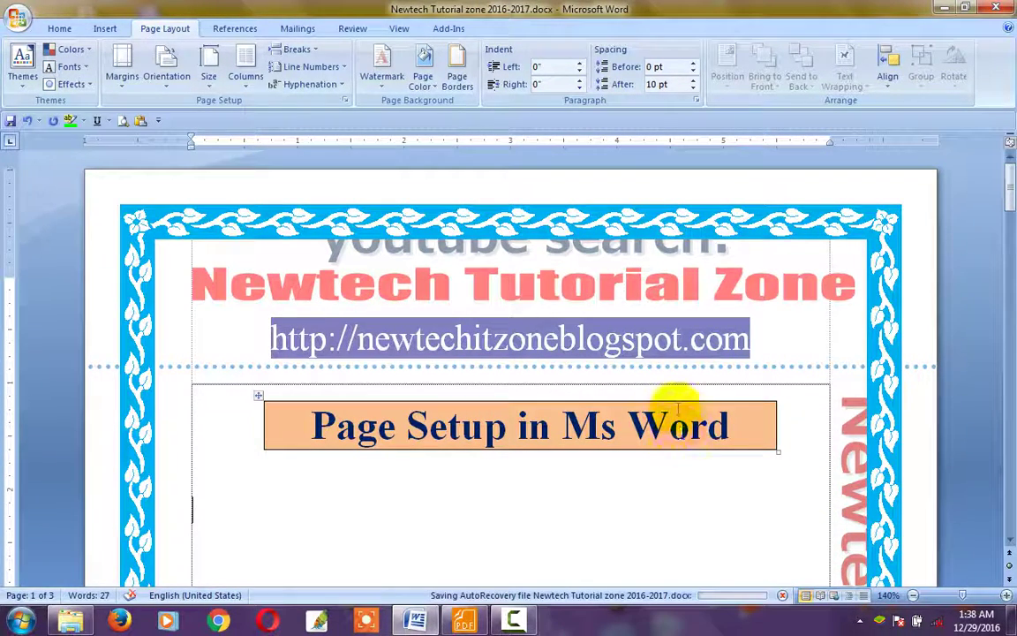
{"action": "scroll", "coordinate": [559, 480], "scroll_direction": "down", "scroll_amount": 4}
{"action": "scroll", "coordinate": [565, 441], "scroll_direction": "down", "scroll_amount": 4}
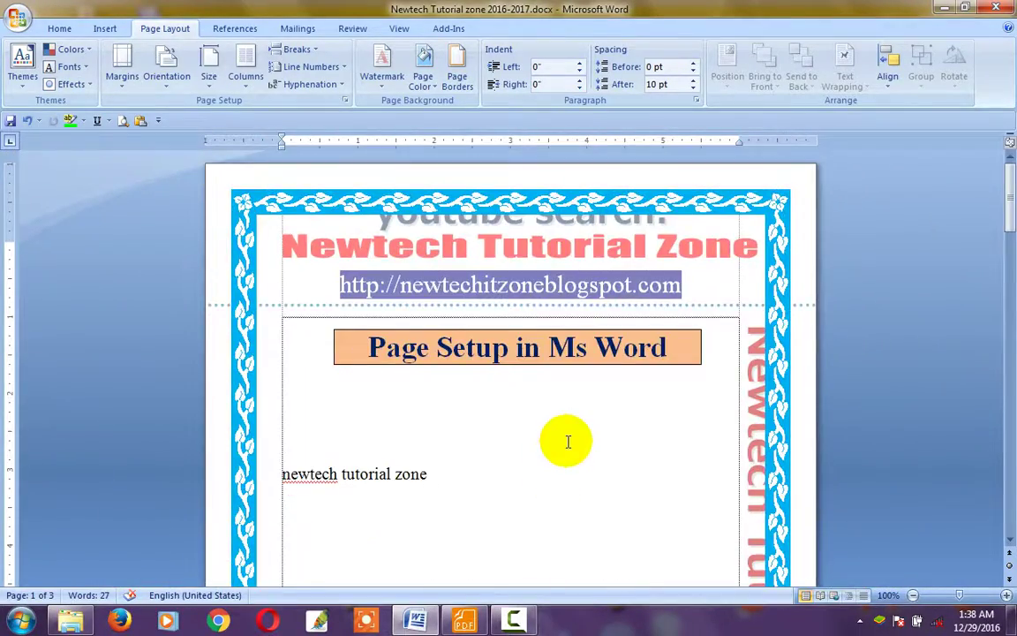
{"action": "scroll", "coordinate": [568, 444], "scroll_direction": "down", "scroll_amount": 4}
{"action": "scroll", "coordinate": [569, 444], "scroll_direction": "down", "scroll_amount": 2}
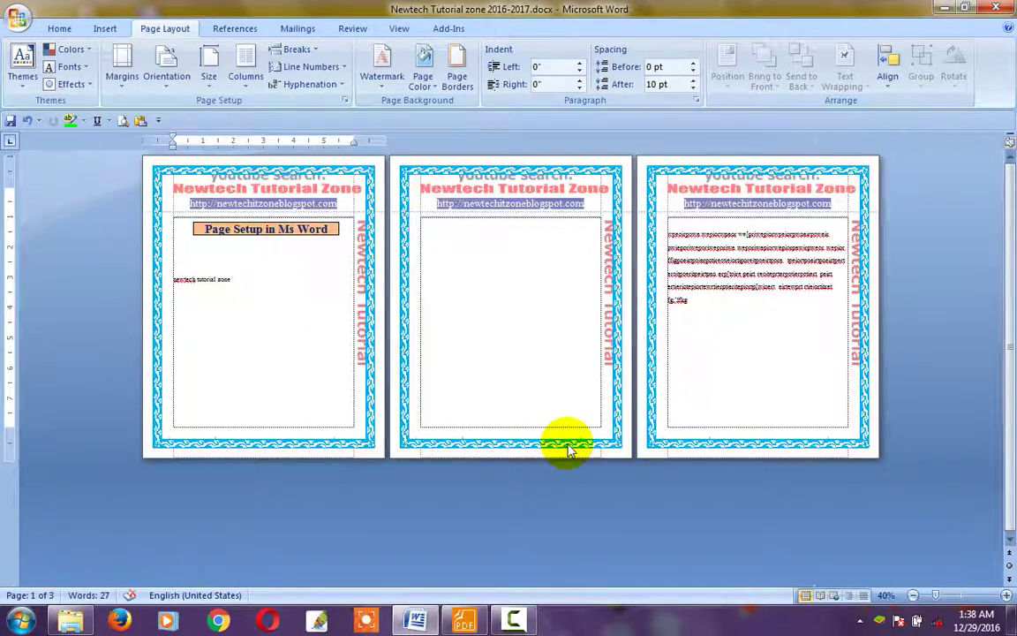
{"action": "scroll", "coordinate": [569, 446], "scroll_direction": "up", "scroll_amount": 6}
{"action": "scroll", "coordinate": [584, 431], "scroll_direction": "up", "scroll_amount": 3}
{"action": "scroll", "coordinate": [588, 433], "scroll_direction": "up", "scroll_amount": 1}
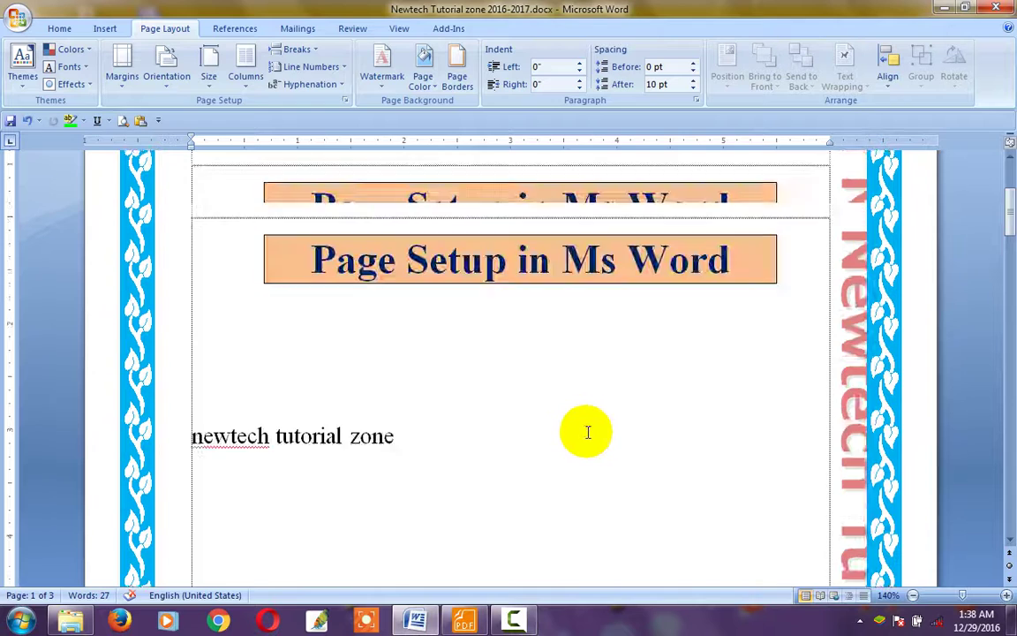
{"action": "scroll", "coordinate": [588, 432], "scroll_direction": "up", "scroll_amount": 1}
{"action": "scroll", "coordinate": [588, 430], "scroll_direction": "up", "scroll_amount": 2}
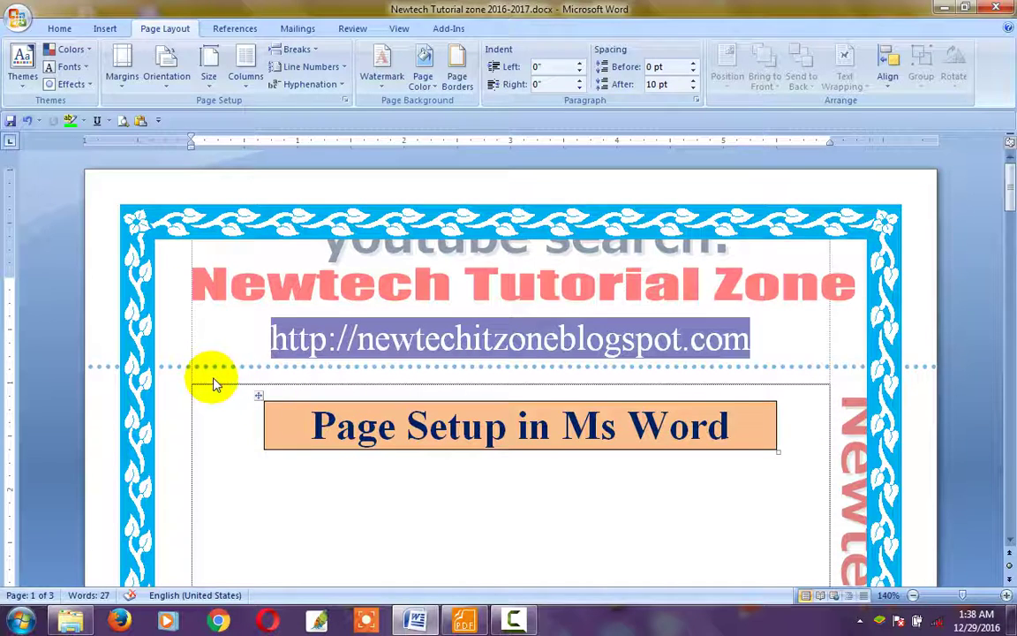
Change the art page border setting to None and apply it to the whole document
{"action": "left_click", "coordinate": [458, 78]}
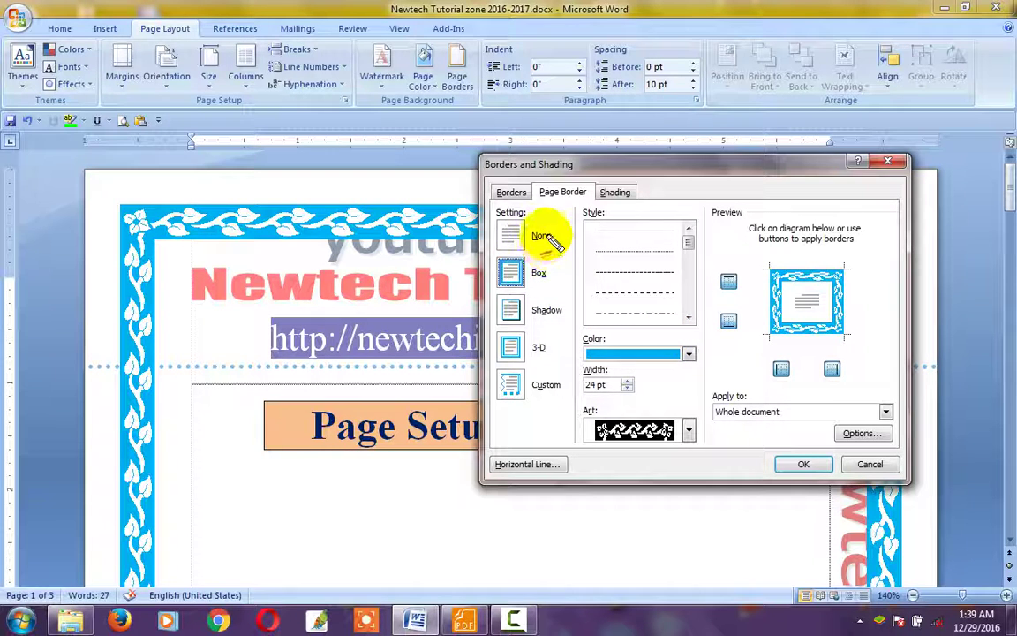
{"action": "left_click", "coordinate": [547, 227]}
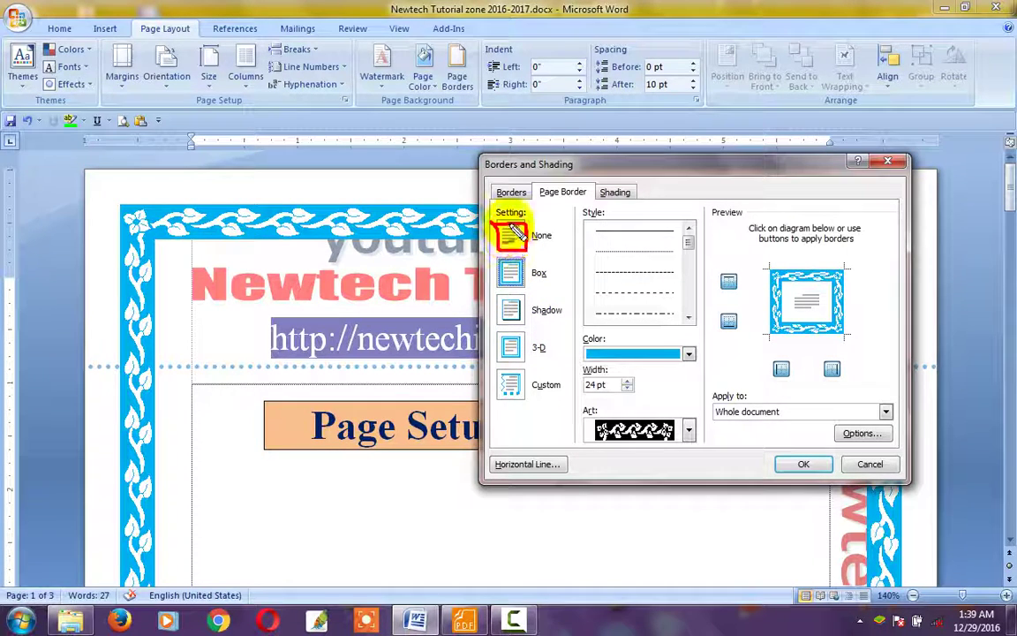
{"action": "left_click", "coordinate": [519, 274]}
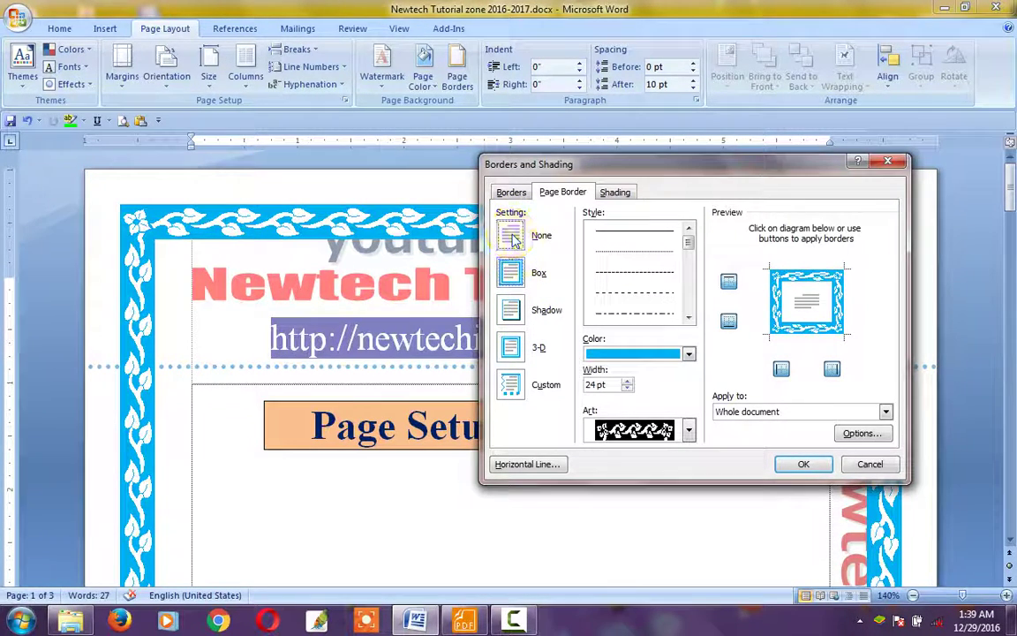
{"action": "left_click", "coordinate": [511, 235]}
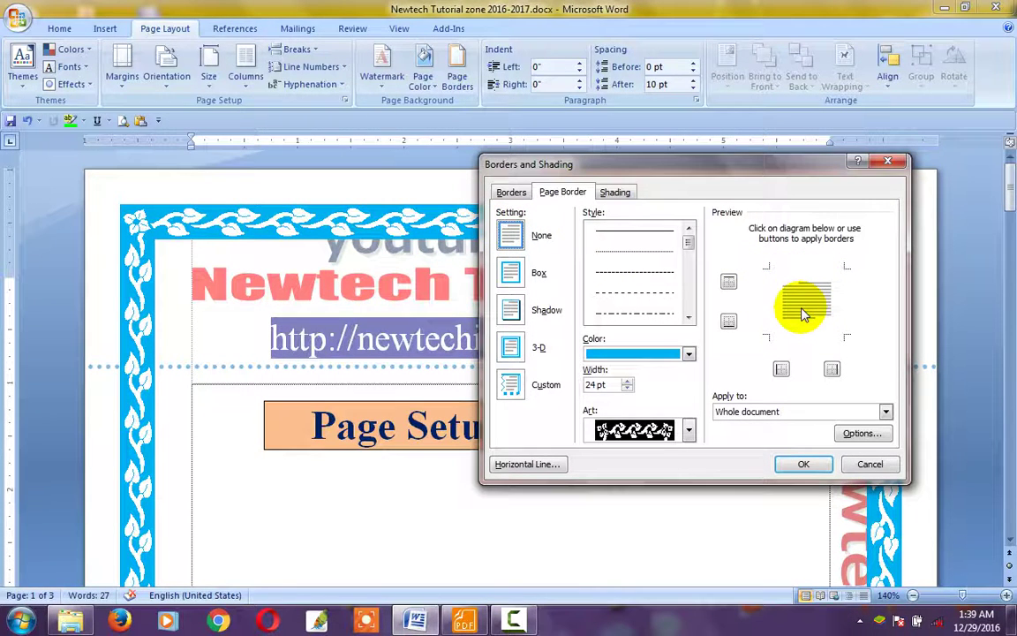
{"action": "left_click", "coordinate": [799, 465]}
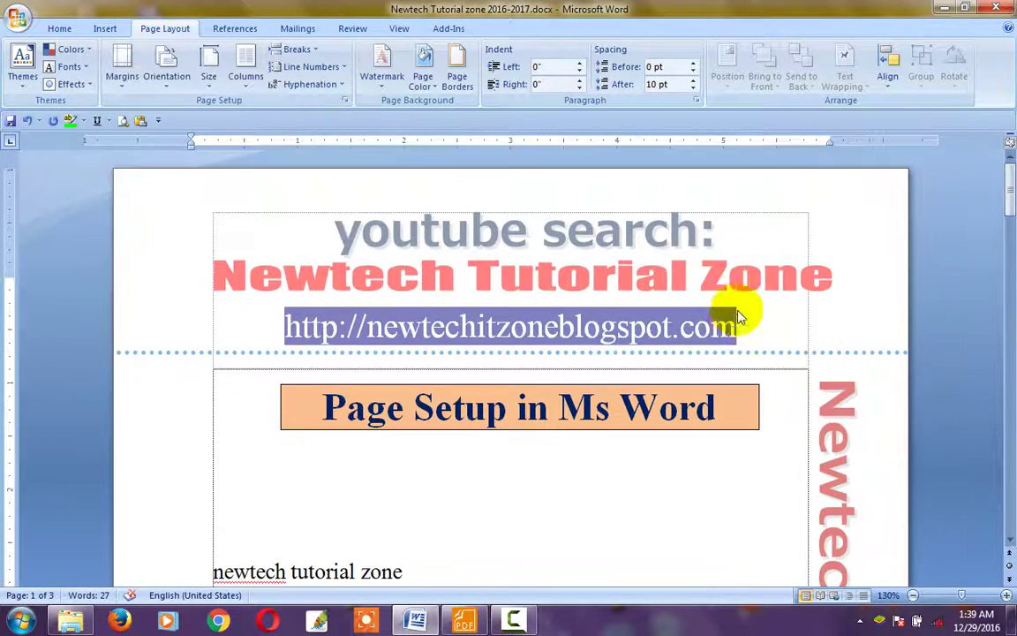
Confirm the pages show no border, click the empty body line, and reopen Page Borders
{"action": "scroll", "coordinate": [733, 331], "scroll_direction": "down", "scroll_amount": 7}
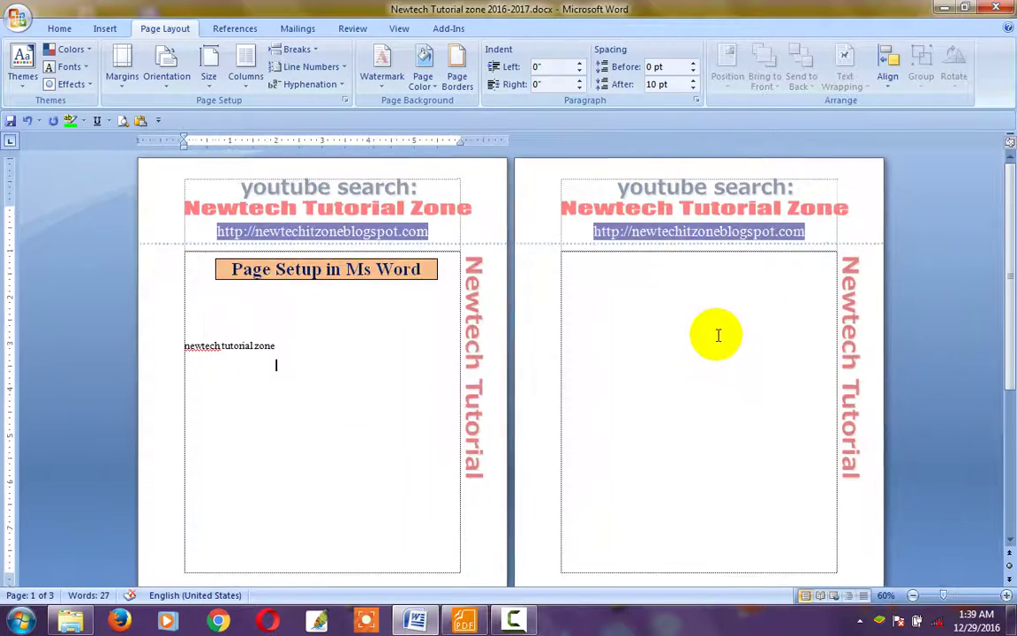
{"action": "scroll", "coordinate": [717, 334], "scroll_direction": "down", "scroll_amount": 1}
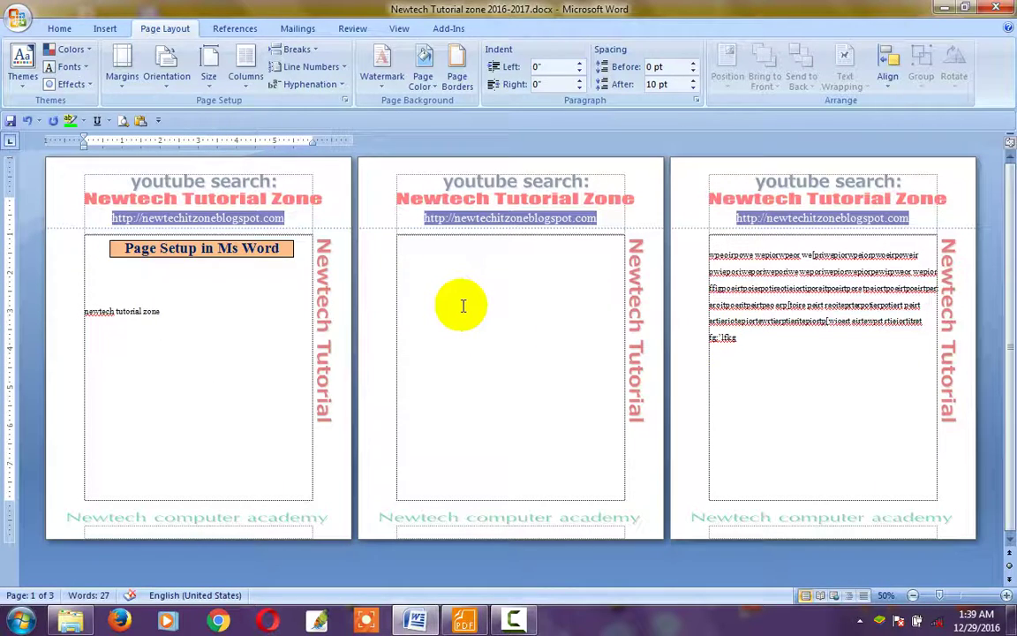
{"action": "scroll", "coordinate": [470, 306], "scroll_direction": "up", "scroll_amount": 3, "text": "ctrl"}
{"action": "scroll", "coordinate": [465, 306], "scroll_direction": "up", "scroll_amount": 1, "text": "ctrl"}
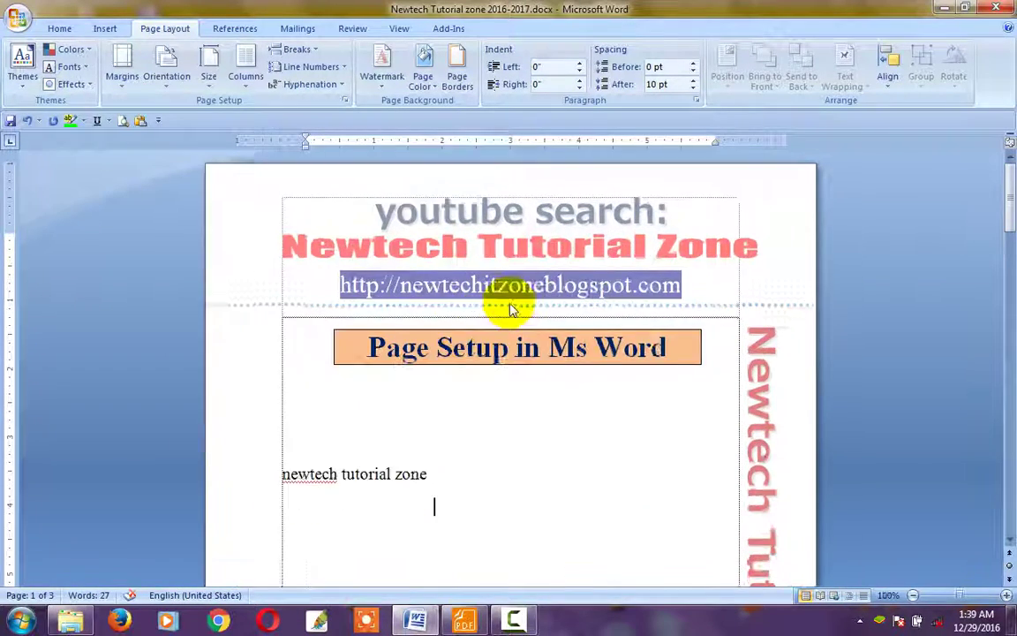
{"action": "scroll", "coordinate": [515, 299], "scroll_direction": "up", "scroll_amount": 1, "text": "ctrl"}
{"action": "scroll", "coordinate": [565, 397], "scroll_direction": "up", "scroll_amount": 4, "text": "ctrl"}
{"action": "scroll", "coordinate": [571, 393], "scroll_direction": "down", "scroll_amount": 2, "text": "ctrl"}
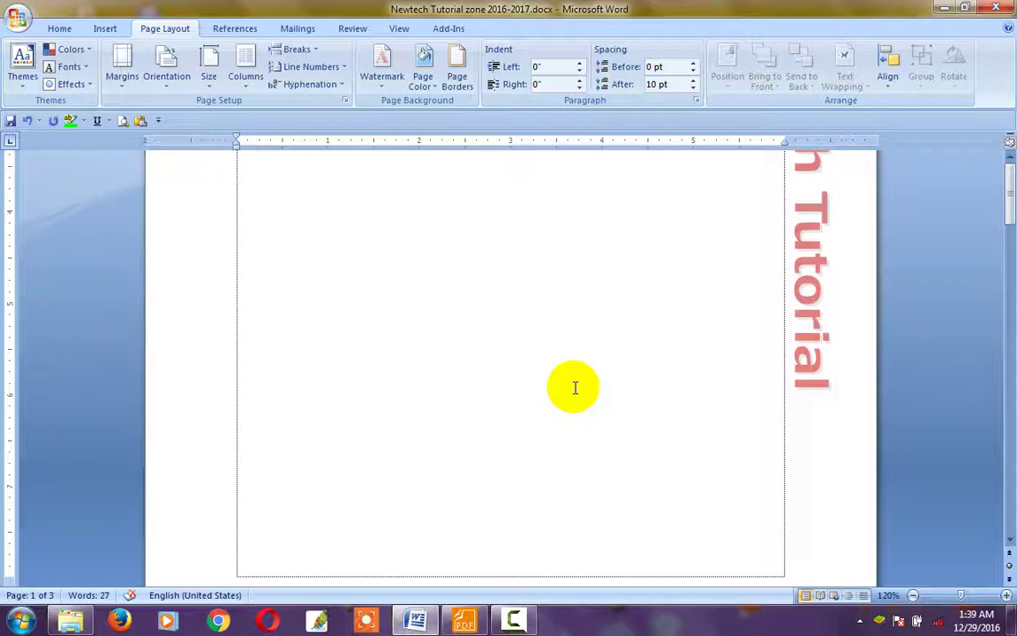
{"action": "scroll", "coordinate": [565, 402], "scroll_direction": "down", "scroll_amount": 1, "text": "ctrl"}
{"action": "left_click", "coordinate": [498, 444]}
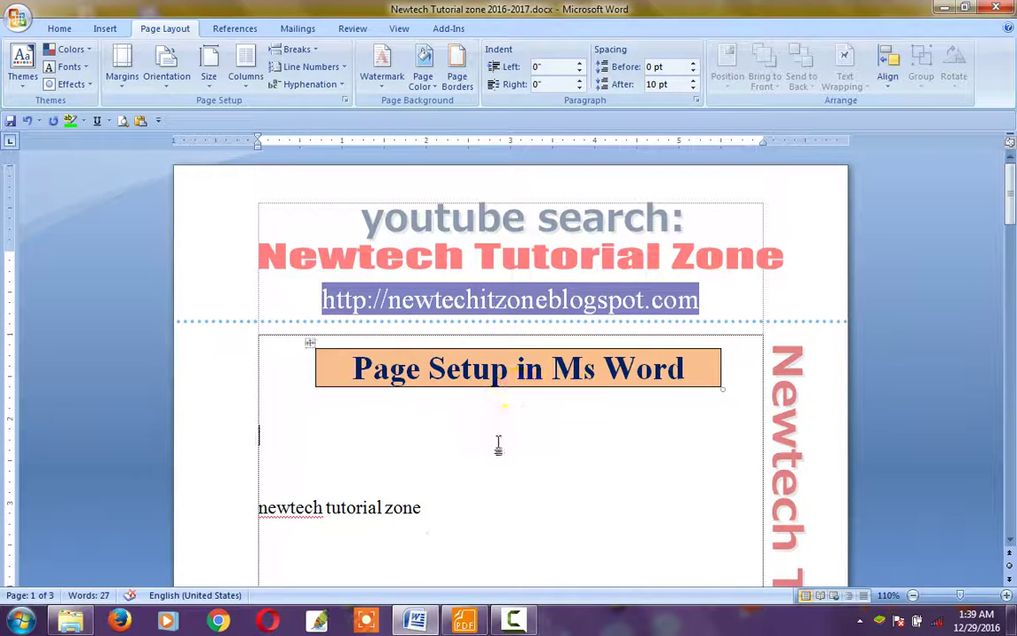
{"action": "left_click", "coordinate": [458, 88]}
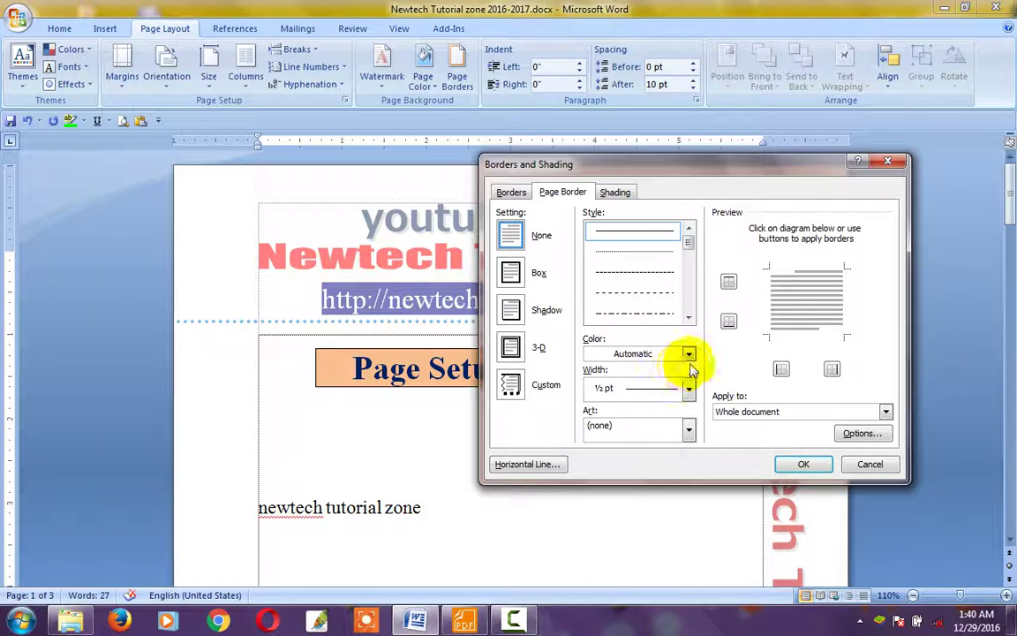
{"action": "left_click", "coordinate": [688, 429]}
{"action": "scroll", "coordinate": [659, 481], "scroll_direction": "down", "scroll_amount": 3}
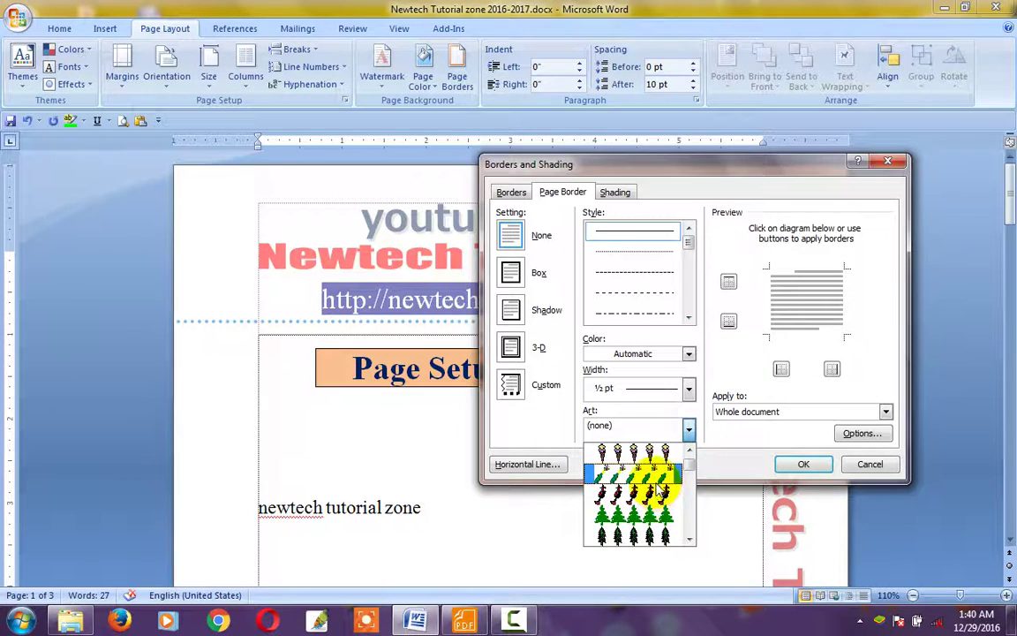
{"action": "left_click", "coordinate": [655, 512]}
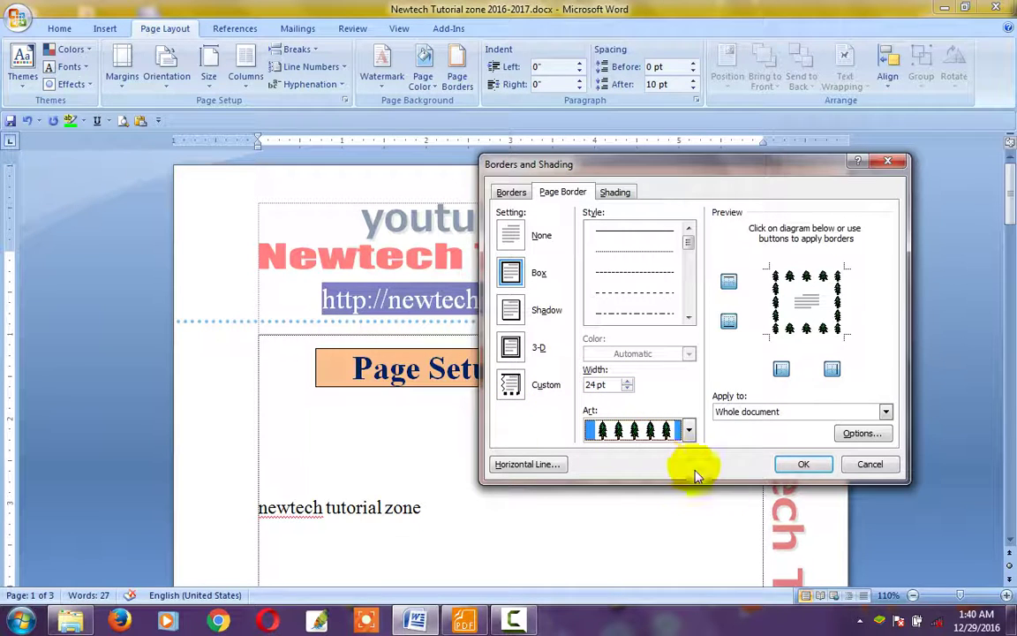
{"action": "left_click", "coordinate": [861, 435]}
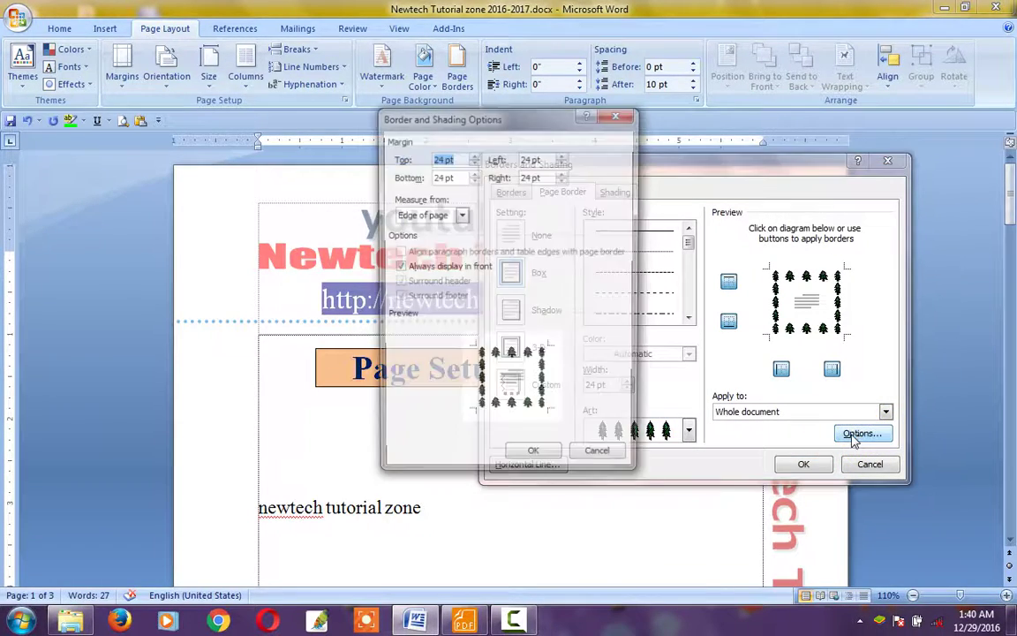
{"action": "left_click", "coordinate": [439, 216]}
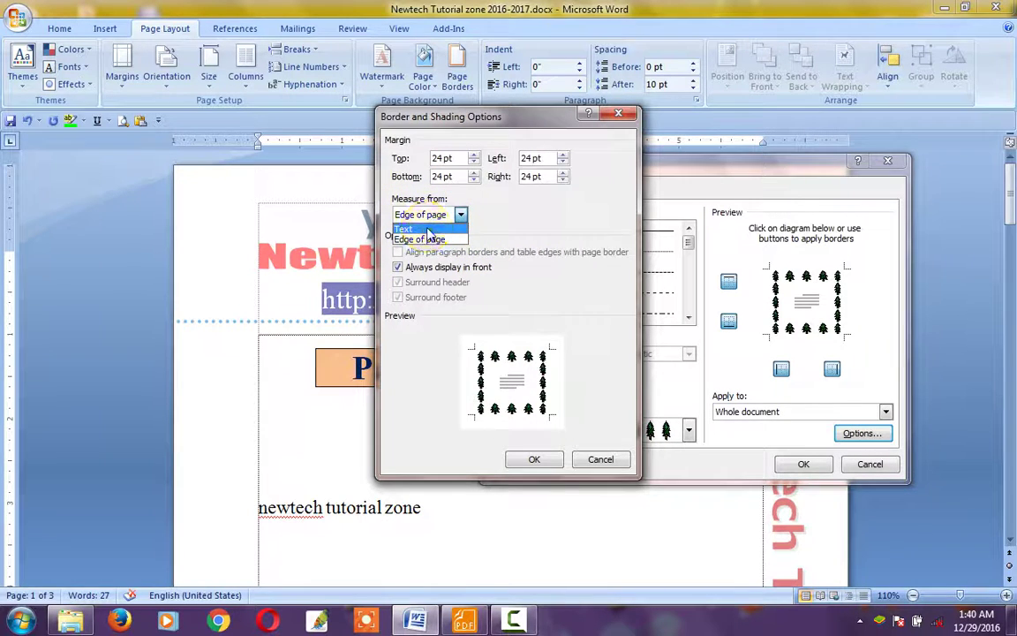
{"action": "left_click", "coordinate": [430, 230]}
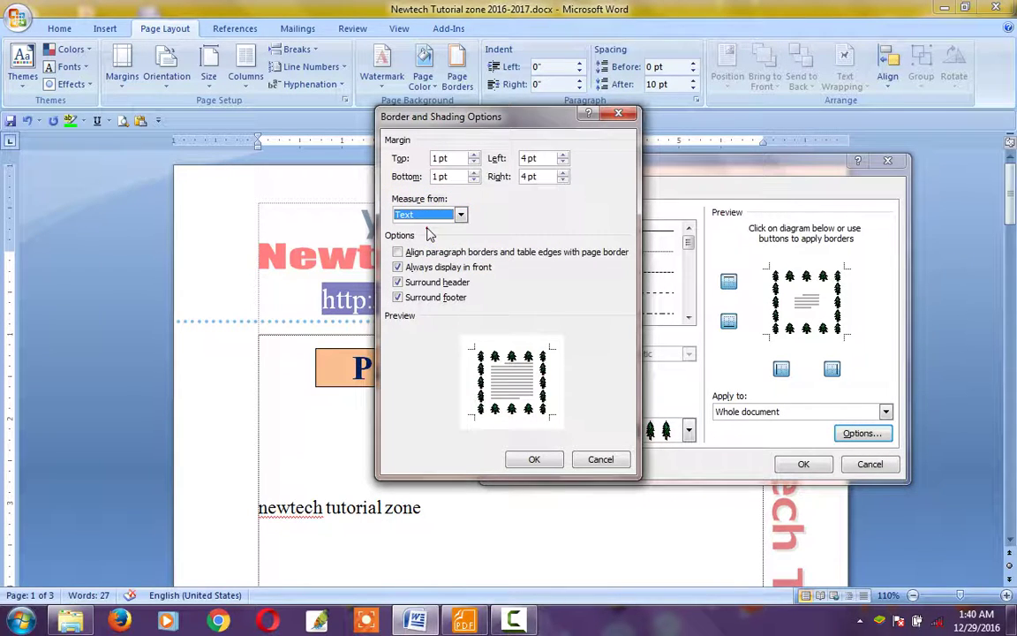
{"action": "left_click", "coordinate": [534, 460]}
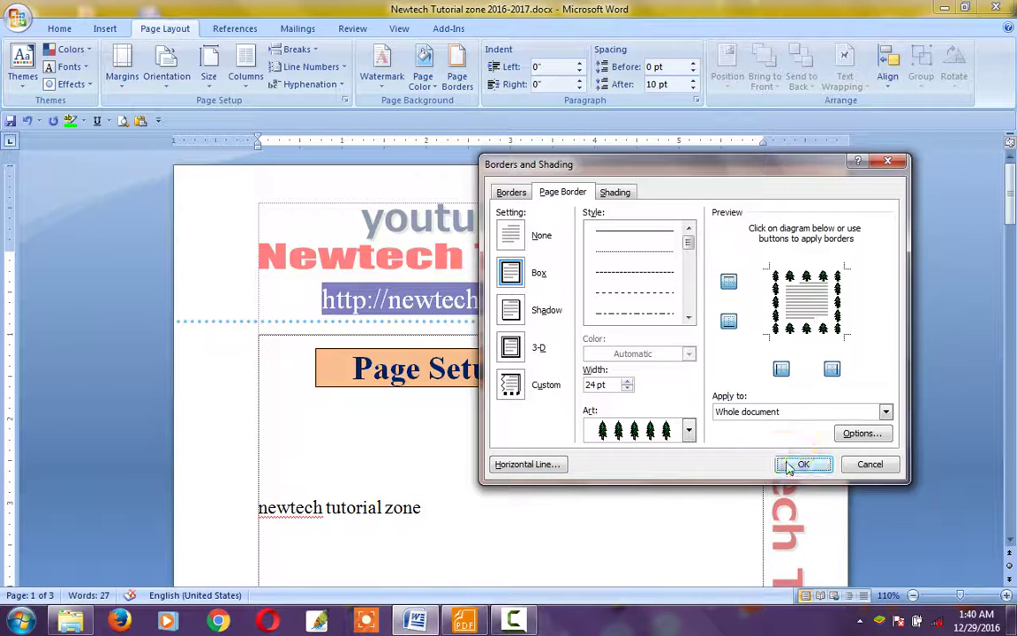
{"action": "left_click", "coordinate": [788, 462]}
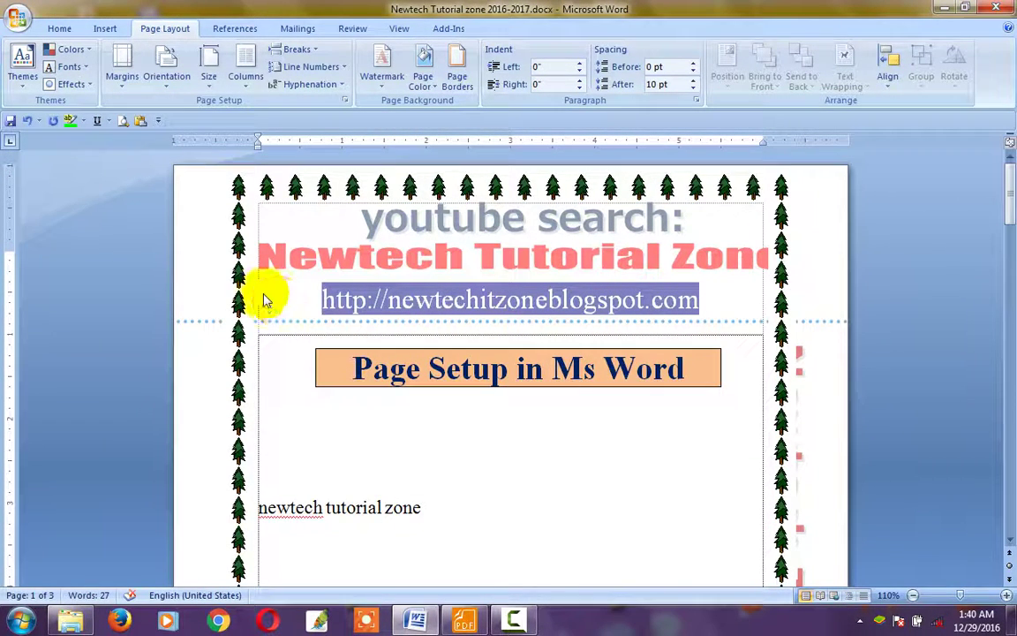
{"action": "scroll", "coordinate": [833, 314], "scroll_direction": "down", "scroll_amount": 3}
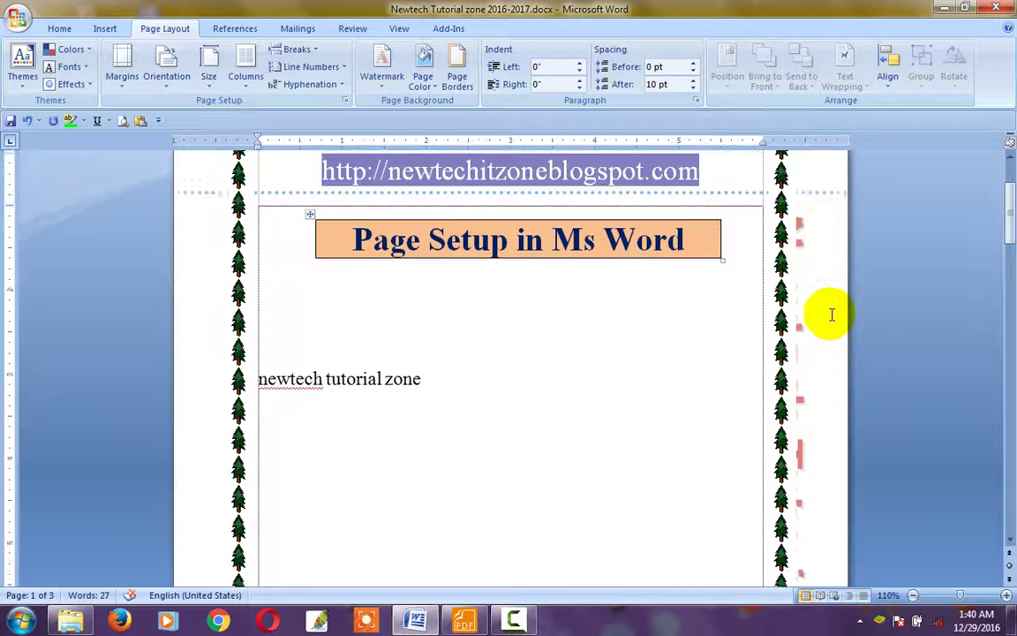
{"action": "scroll", "coordinate": [726, 313], "scroll_direction": "down", "scroll_amount": 3}
{"action": "scroll", "coordinate": [747, 368], "scroll_direction": "down", "scroll_amount": 8}
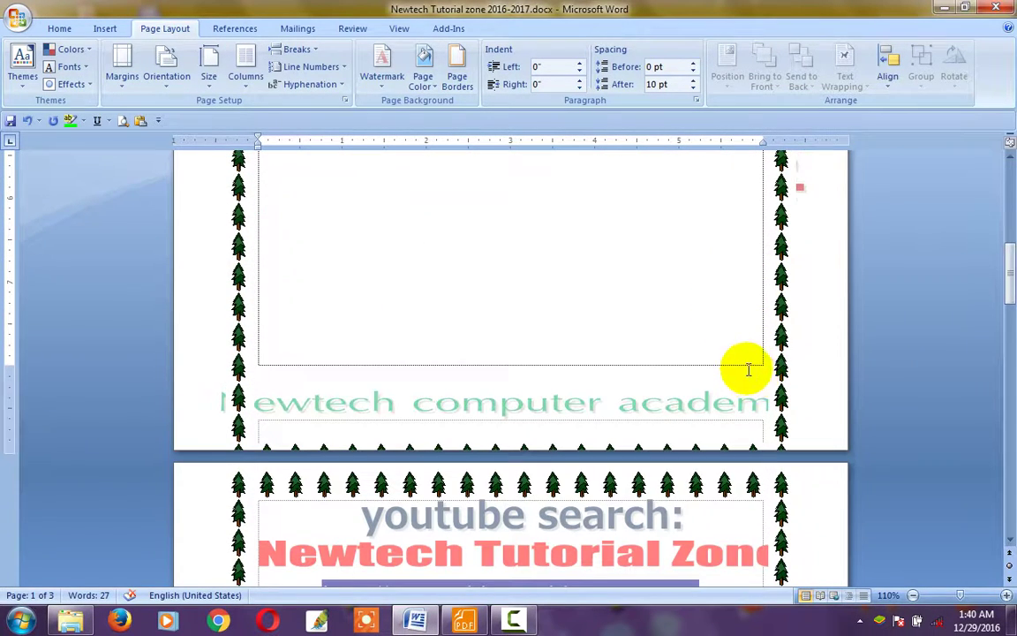
{"action": "scroll", "coordinate": [676, 397], "scroll_direction": "down", "scroll_amount": 1}
{"action": "scroll", "coordinate": [567, 351], "scroll_direction": "up", "scroll_amount": 1}
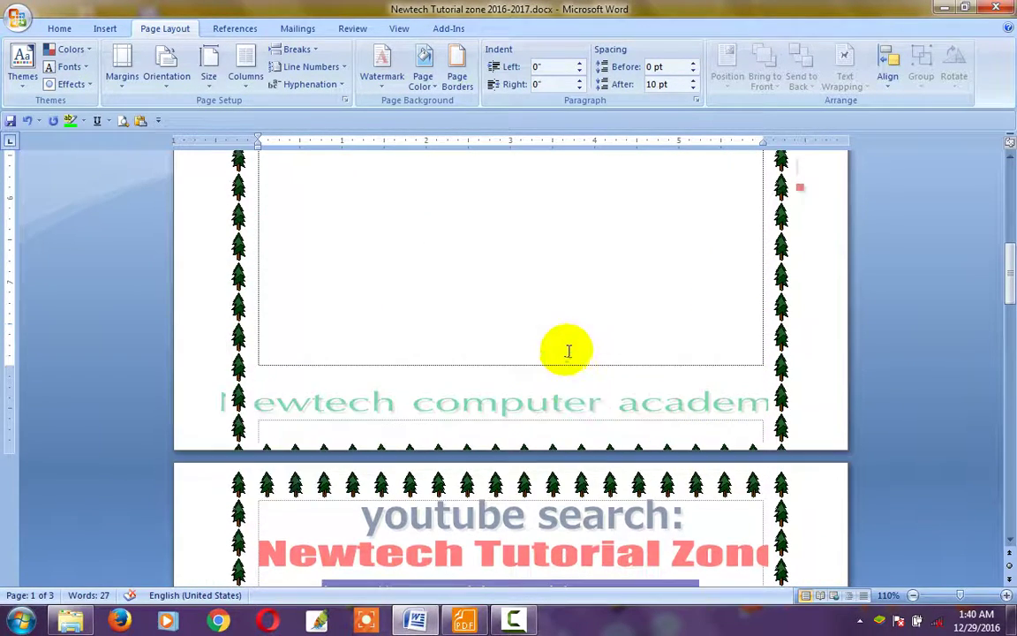
{"action": "scroll", "coordinate": [596, 305], "scroll_direction": "down", "scroll_amount": 4}
{"action": "scroll", "coordinate": [599, 281], "scroll_direction": "up", "scroll_amount": 4}
{"action": "scroll", "coordinate": [622, 279], "scroll_direction": "up", "scroll_amount": 8}
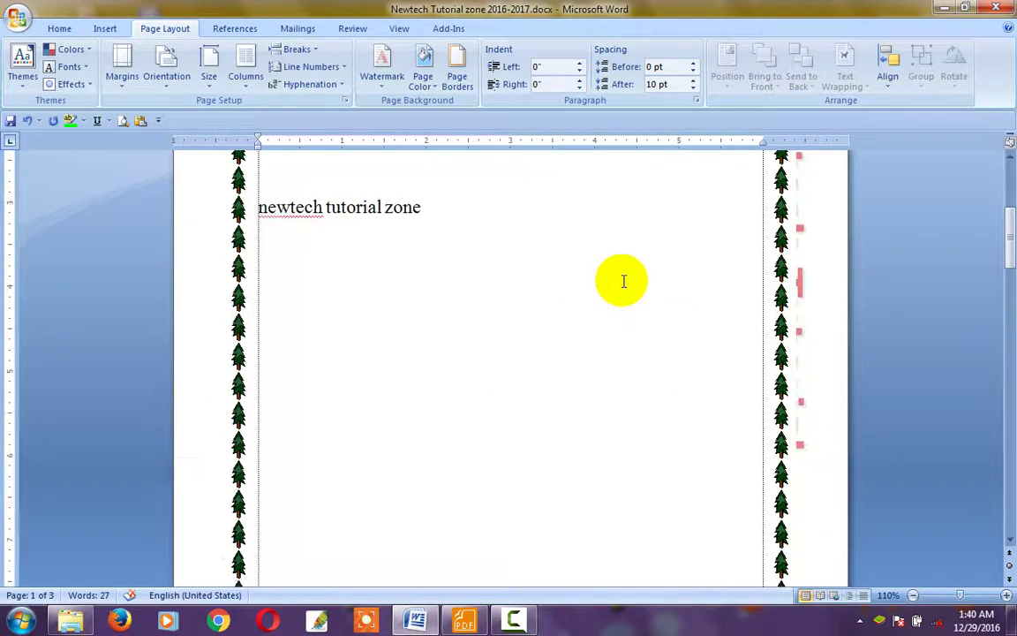
{"action": "scroll", "coordinate": [621, 279], "scroll_direction": "up", "scroll_amount": 4}
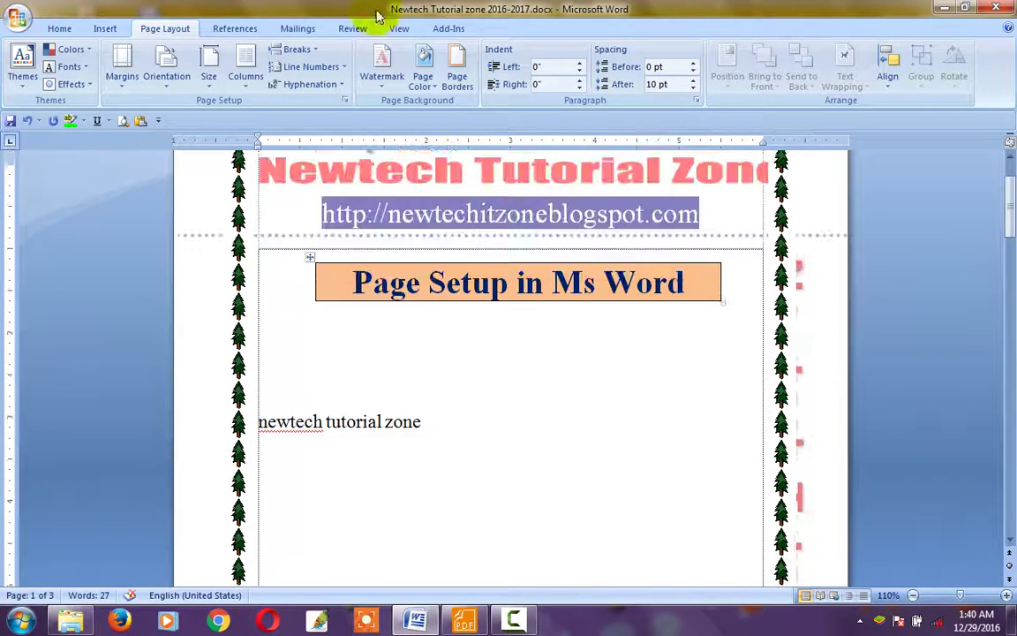
In Border Options, measure the tree border from Edge of page and apply it
{"action": "left_click", "coordinate": [457, 79]}
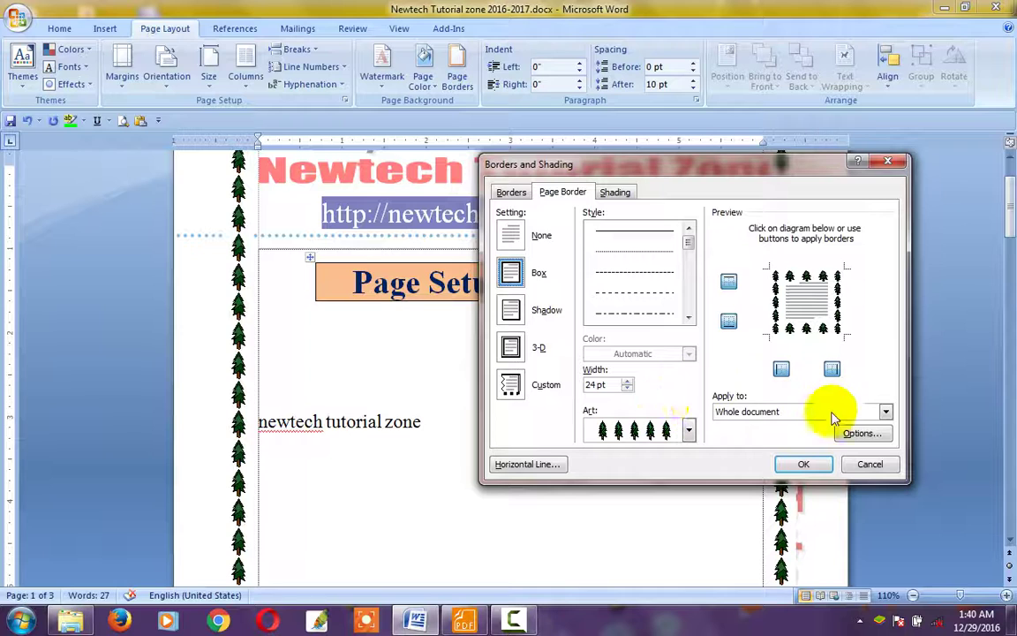
{"action": "left_click", "coordinate": [859, 433]}
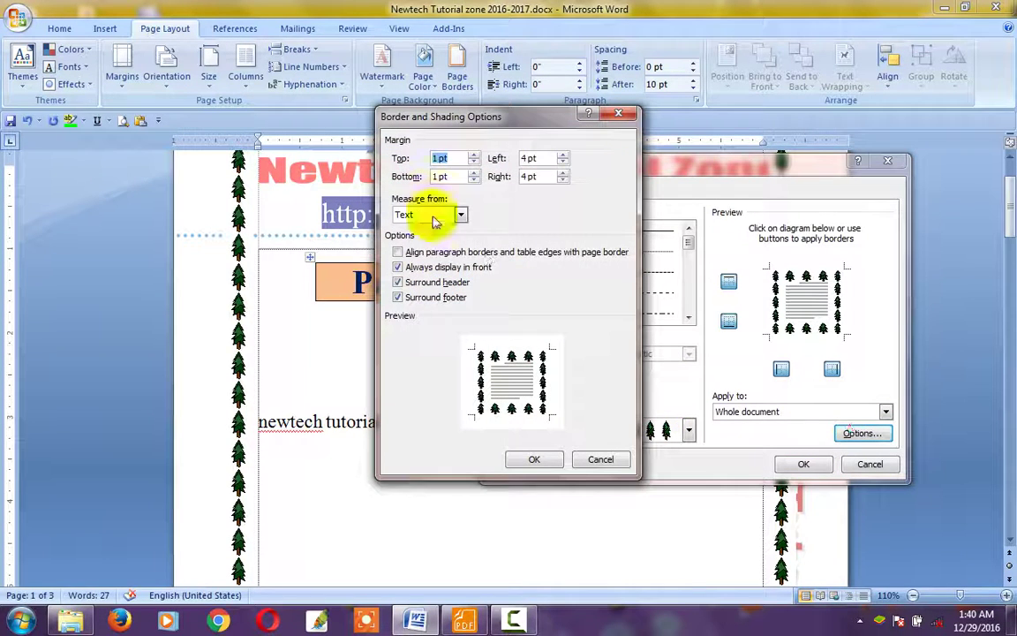
{"action": "left_click", "coordinate": [460, 215]}
{"action": "left_click", "coordinate": [427, 240]}
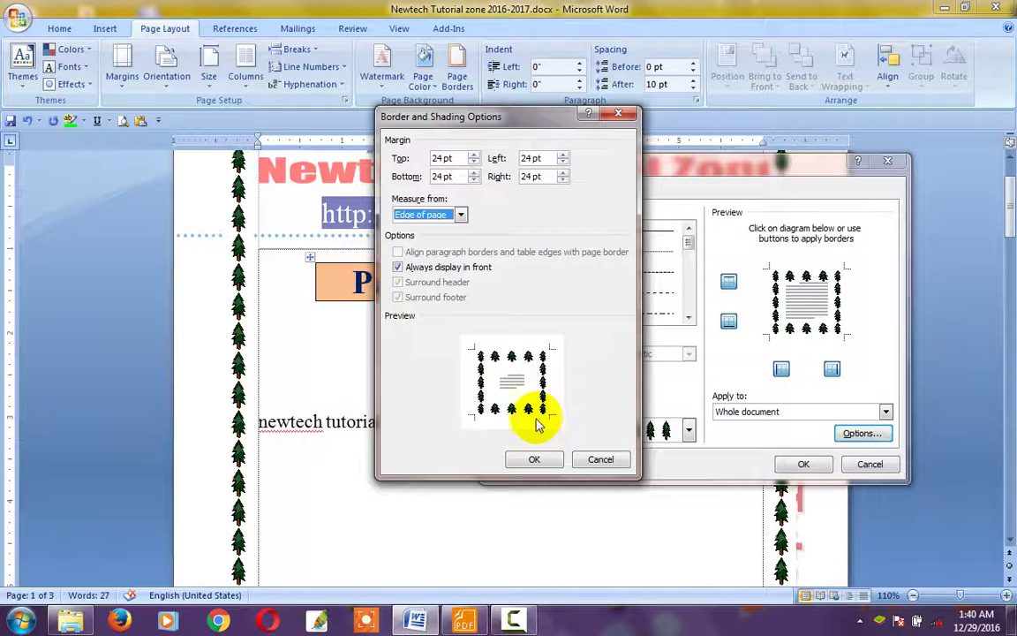
{"action": "left_click", "coordinate": [551, 460]}
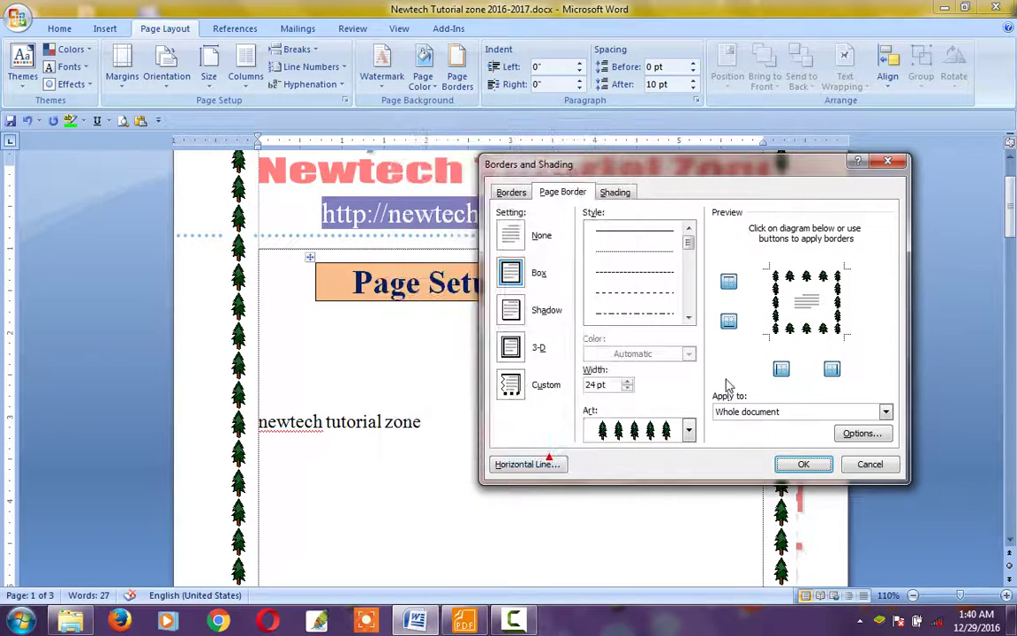
{"action": "left_click", "coordinate": [804, 466]}
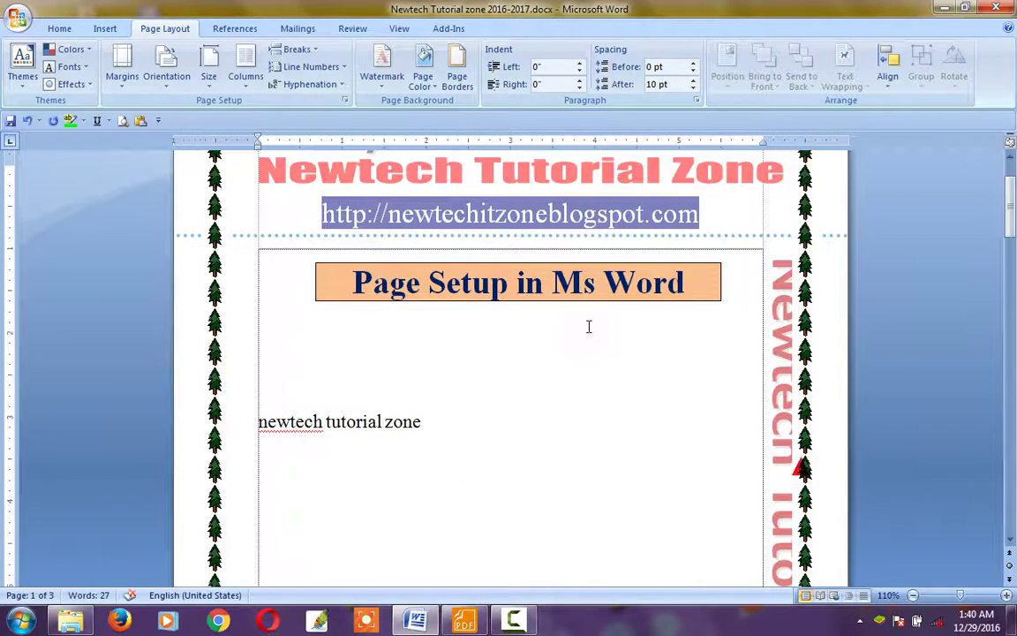
Scroll through the pages to inspect the repositioned pine-tree border
{"action": "scroll", "coordinate": [585, 325], "scroll_direction": "down", "scroll_amount": 3, "text": "ctrl"}
{"action": "scroll", "coordinate": [731, 256], "scroll_direction": "down", "scroll_amount": 3}
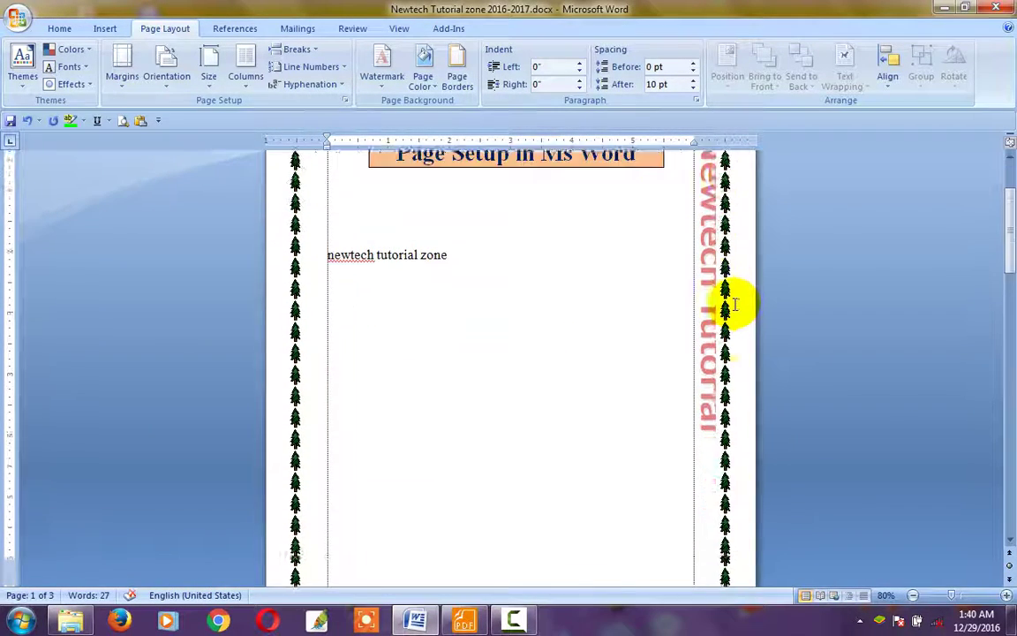
{"action": "scroll", "coordinate": [733, 301], "scroll_direction": "down", "scroll_amount": 1}
{"action": "scroll", "coordinate": [706, 309], "scroll_direction": "down", "scroll_amount": 2}
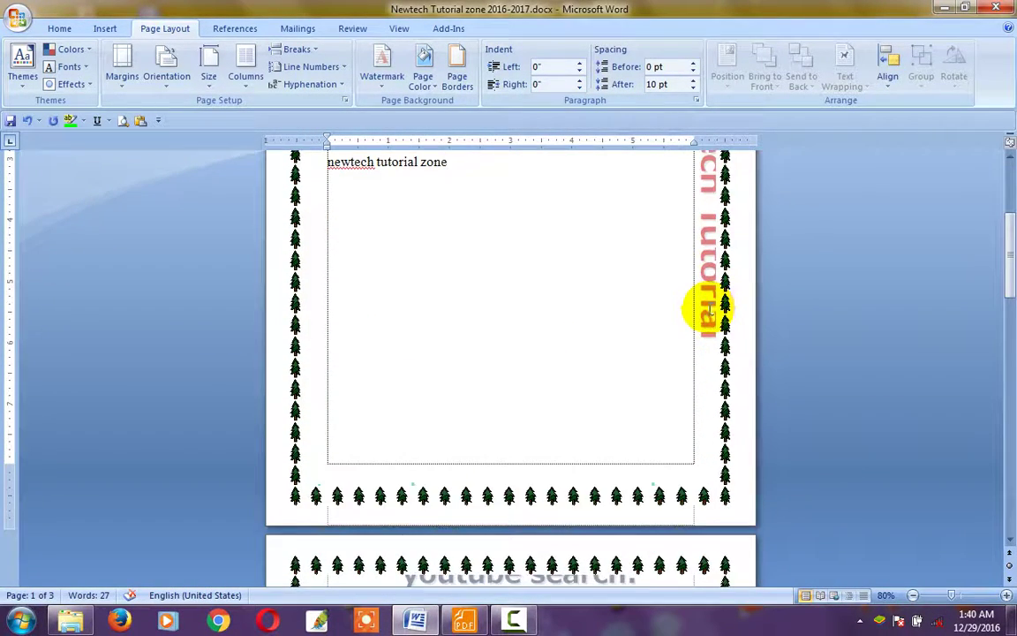
{"action": "scroll", "coordinate": [711, 216], "scroll_direction": "up", "scroll_amount": 5}
{"action": "scroll", "coordinate": [740, 247], "scroll_direction": "up", "scroll_amount": 2}
{"action": "scroll", "coordinate": [695, 279], "scroll_direction": "up", "scroll_amount": 1}
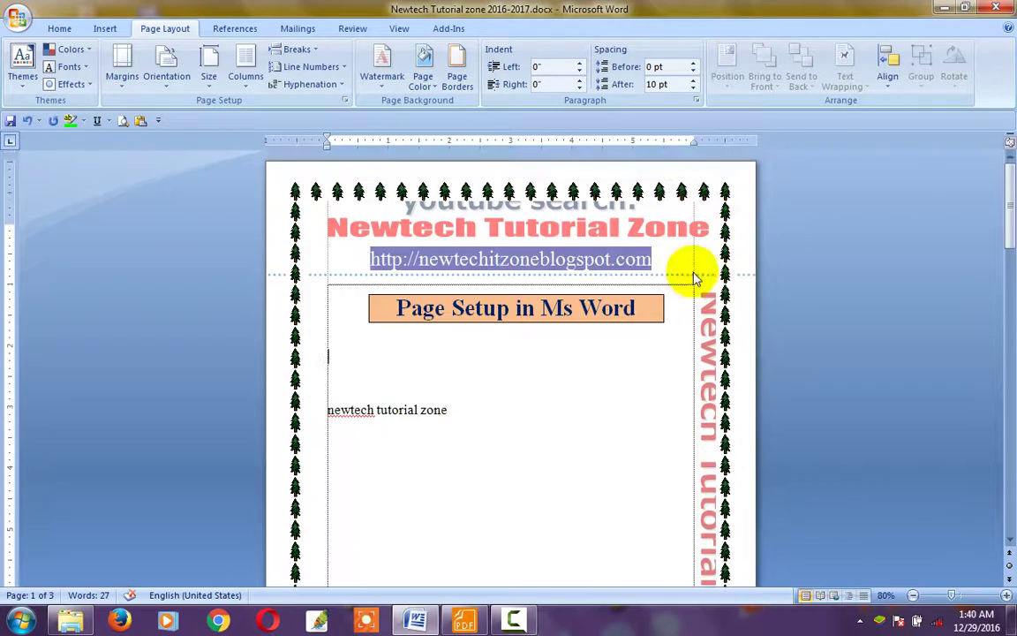
{"action": "scroll", "coordinate": [530, 221], "scroll_direction": "up", "scroll_amount": 2, "text": "ctrl"}
{"action": "scroll", "coordinate": [451, 194], "scroll_direction": "up", "scroll_amount": 2, "text": "ctrl"}
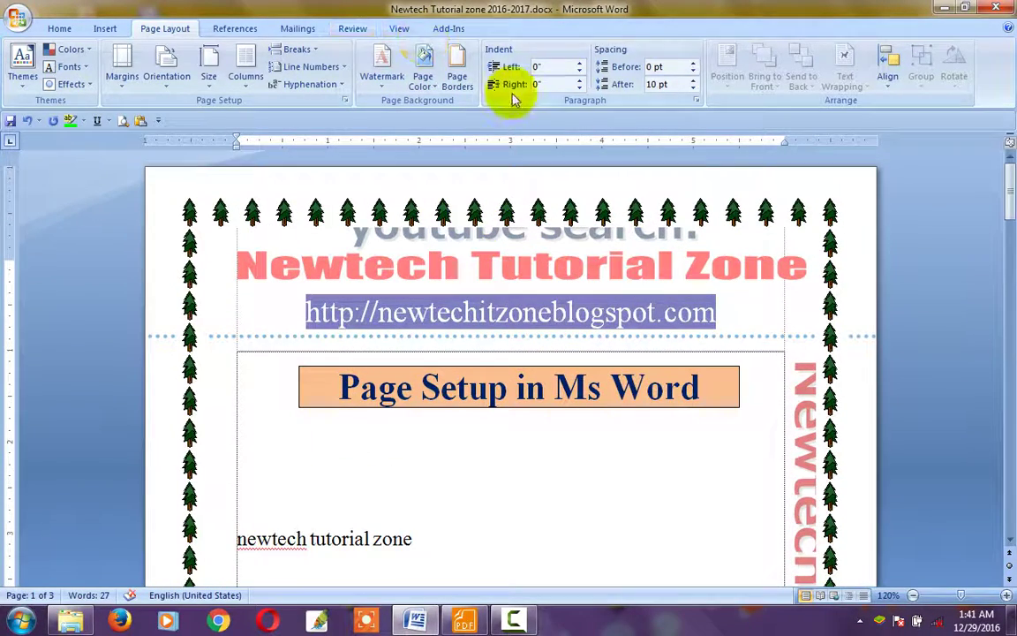
Set the pine-tree page border to None, then click below the title box
{"action": "left_click", "coordinate": [457, 75]}
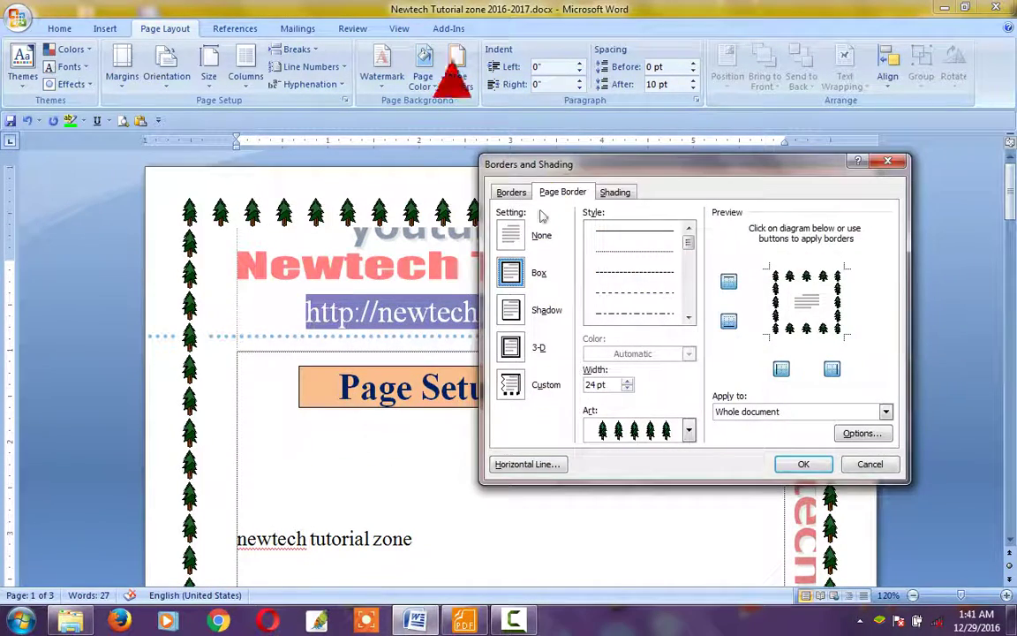
{"action": "left_click", "coordinate": [509, 235]}
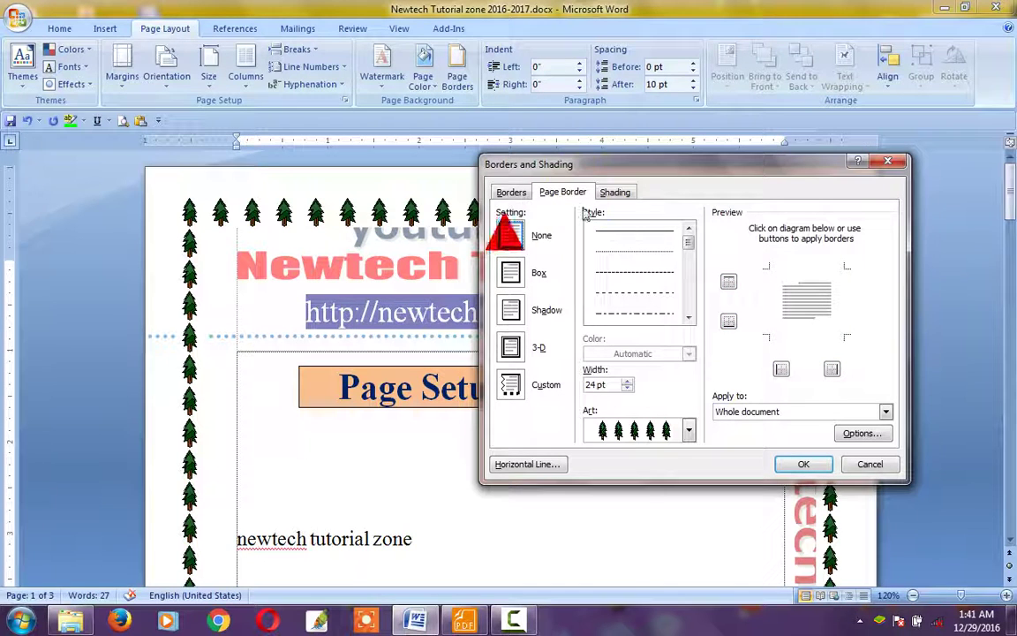
{"action": "left_click", "coordinate": [806, 465]}
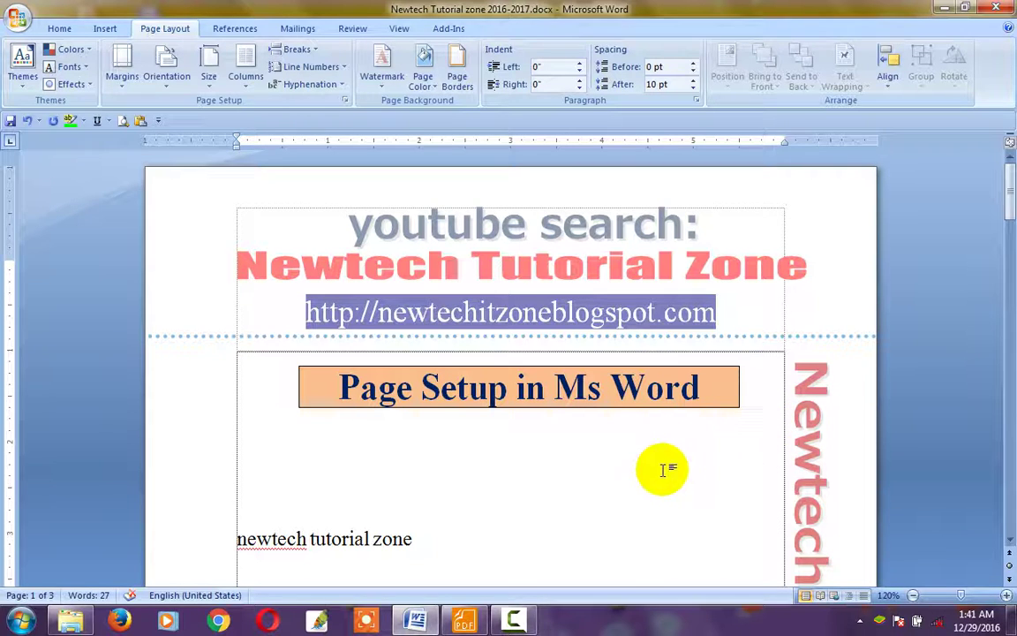
{"action": "left_click", "coordinate": [632, 484]}
Review the borderless pages, switching between the References and Page Layout tabs
{"action": "scroll", "coordinate": [711, 415], "scroll_direction": "down", "scroll_amount": 1}
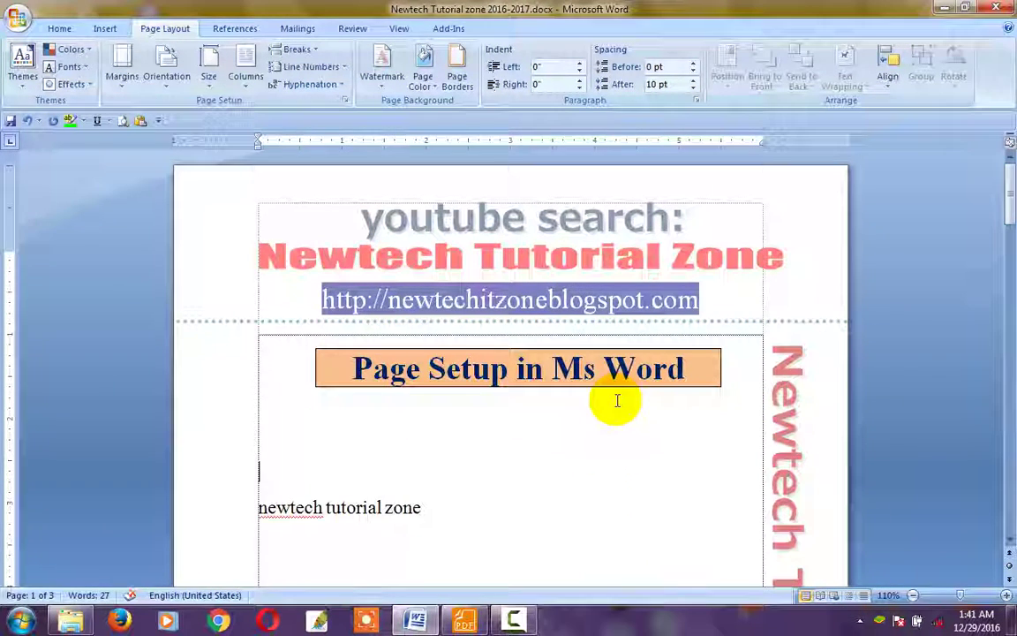
{"action": "scroll", "coordinate": [643, 391], "scroll_direction": "down", "scroll_amount": 1}
{"action": "scroll", "coordinate": [579, 366], "scroll_direction": "down", "scroll_amount": 2}
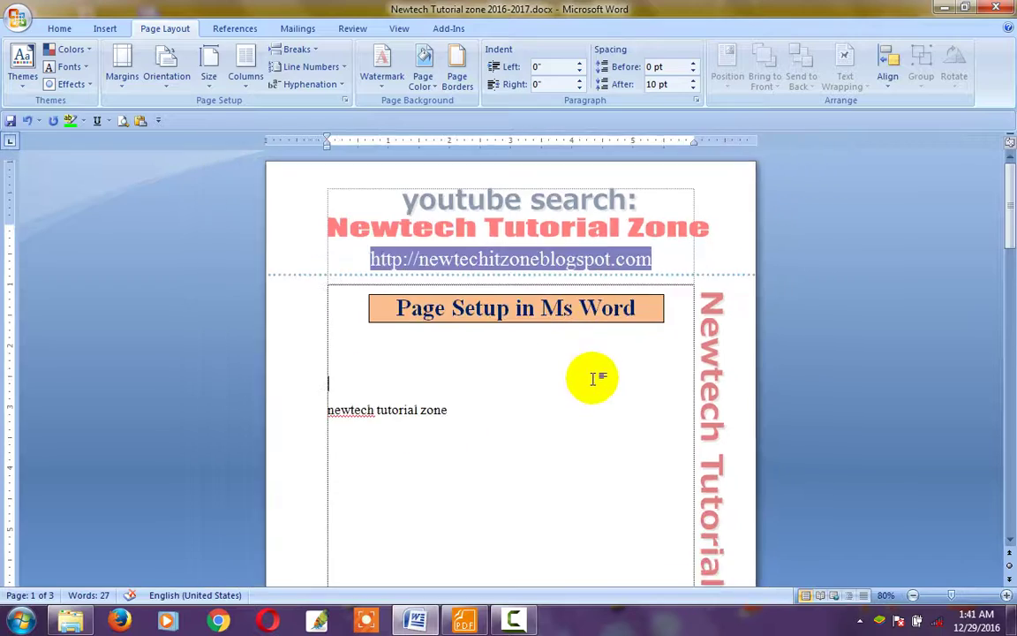
{"action": "scroll", "coordinate": [594, 380], "scroll_direction": "down", "scroll_amount": 1}
{"action": "scroll", "coordinate": [594, 381], "scroll_direction": "down", "scroll_amount": 1}
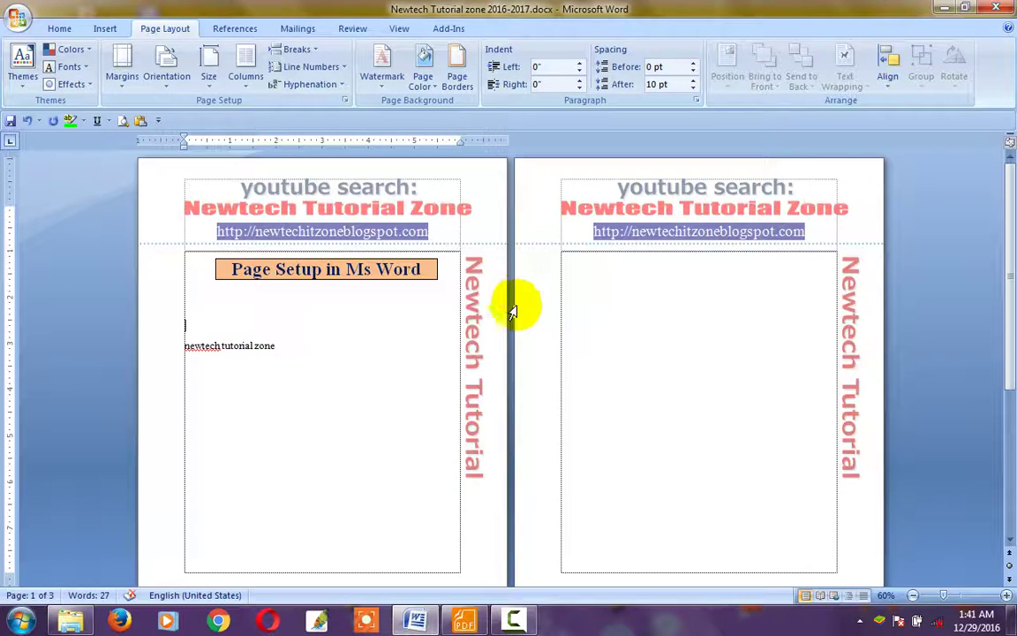
{"action": "scroll", "coordinate": [518, 309], "scroll_direction": "down", "scroll_amount": 2}
{"action": "scroll", "coordinate": [517, 318], "scroll_direction": "up", "scroll_amount": 2}
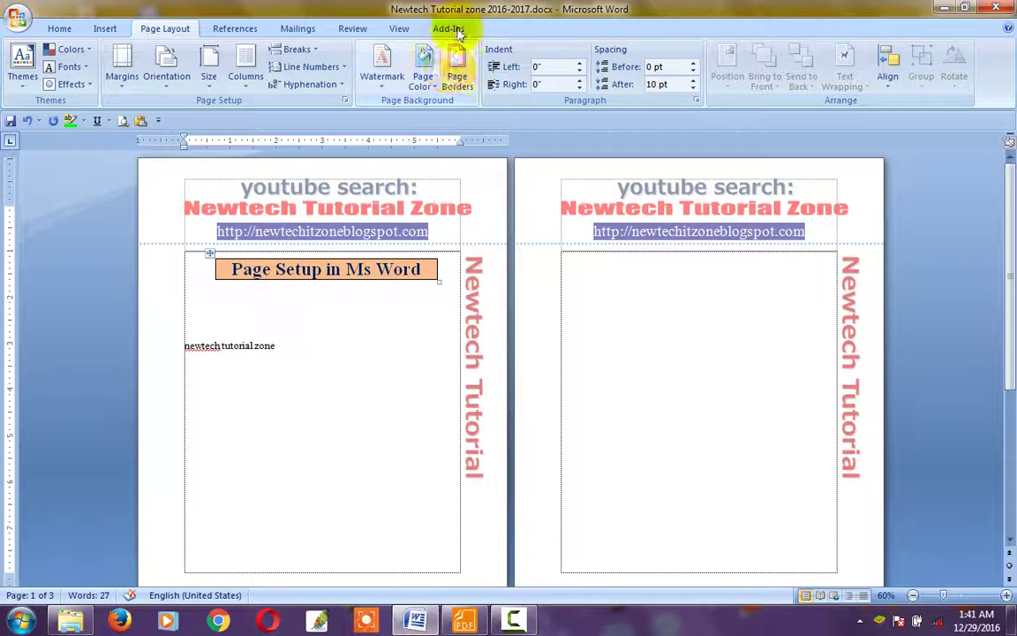
{"action": "key", "text": "alt+s"}
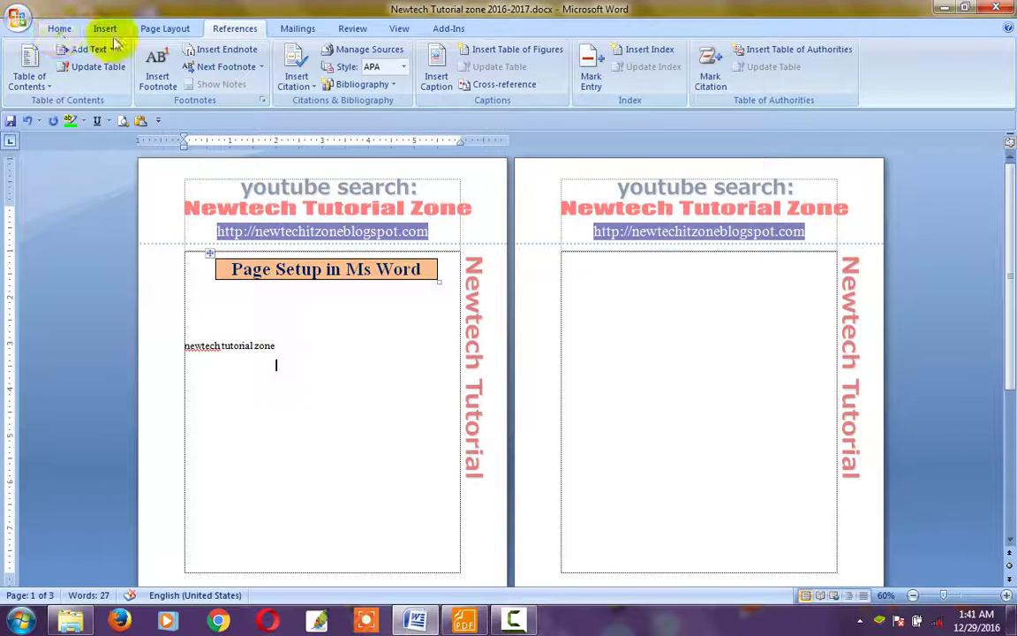
{"action": "left_click", "coordinate": [357, 361]}
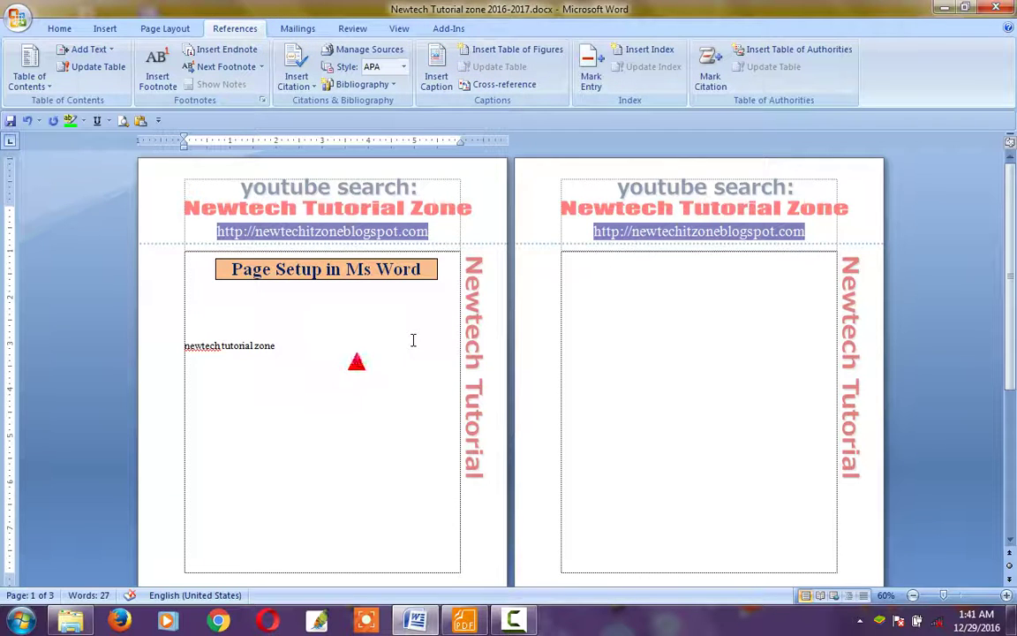
{"action": "left_click", "coordinate": [177, 31]}
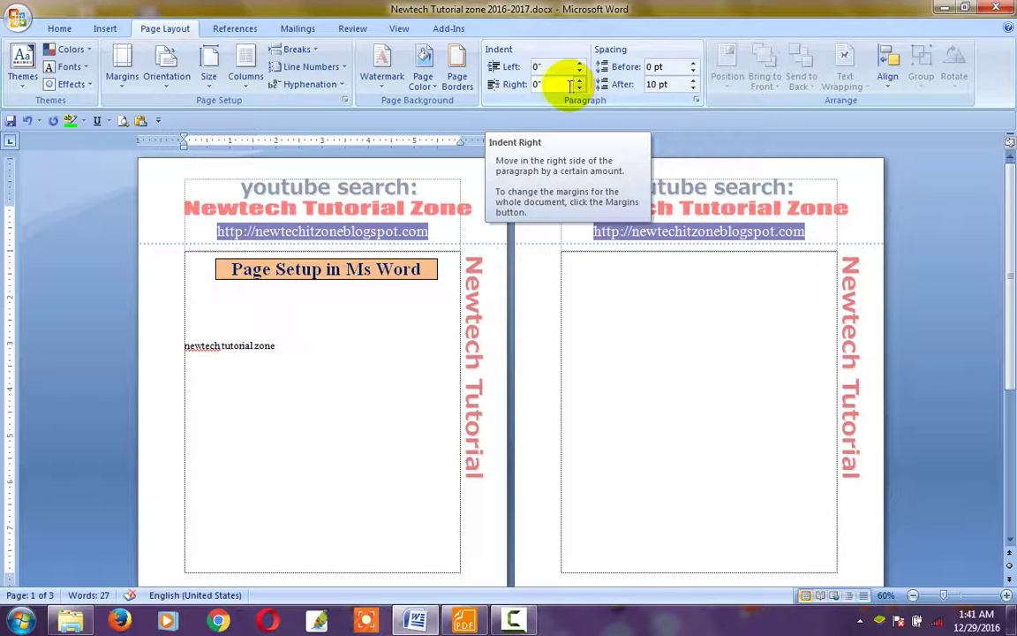
Place the caret after 'newtech tutorial zone' and bring up the Camtasia recorder controls
{"action": "left_click", "coordinate": [326, 335]}
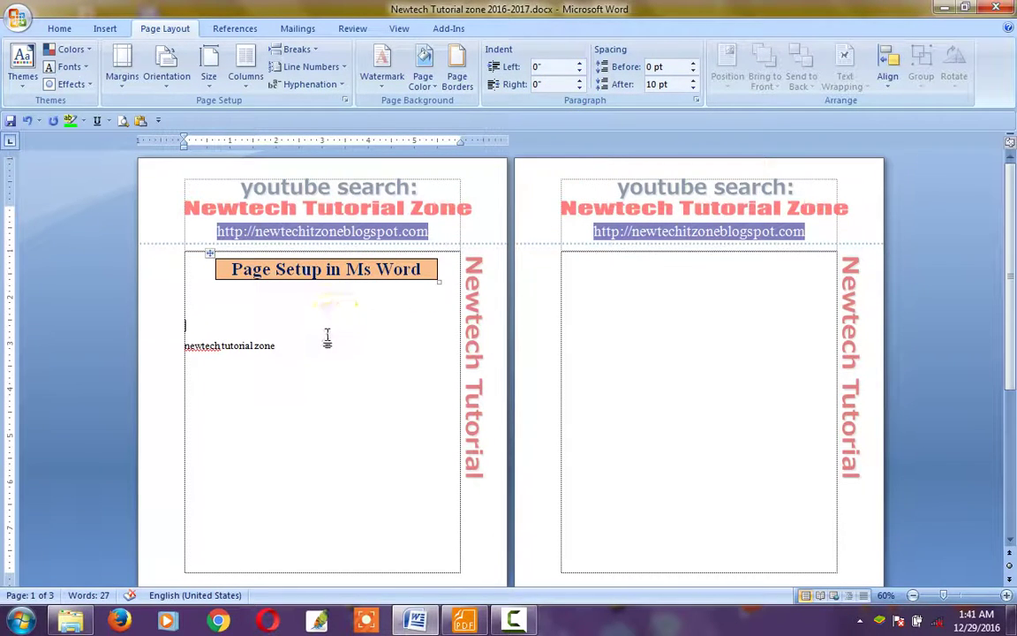
{"action": "left_click", "coordinate": [327, 334]}
{"action": "left_click", "coordinate": [234, 29]}
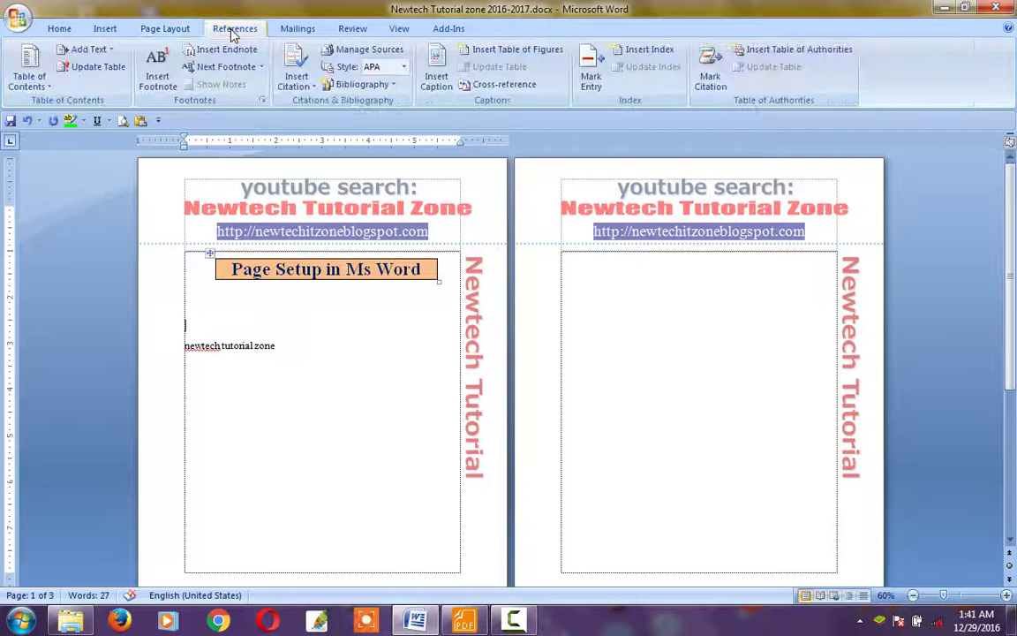
{"action": "left_click", "coordinate": [399, 357]}
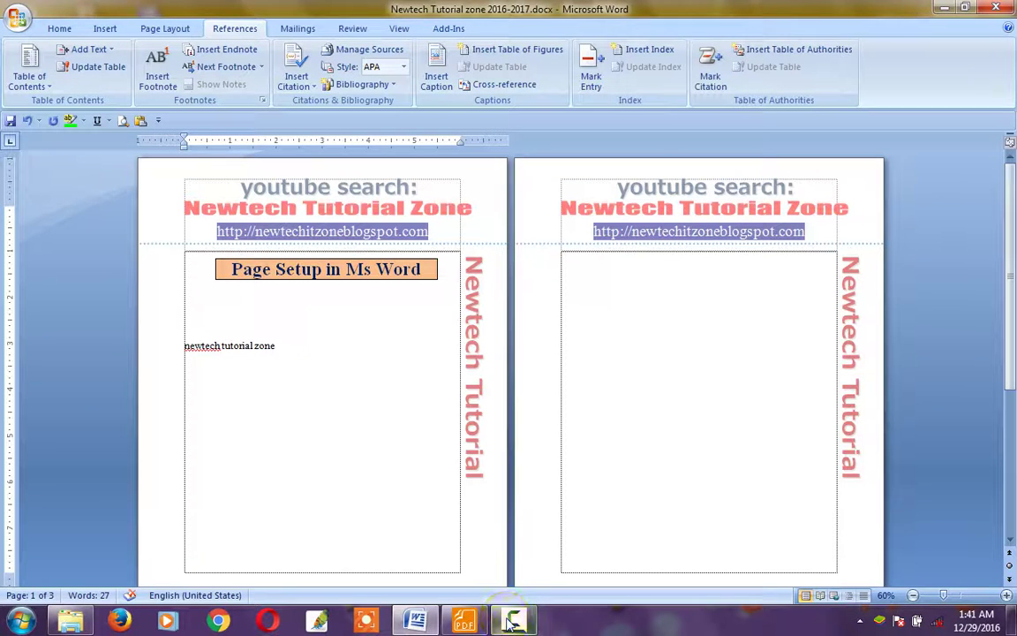
{"action": "left_click", "coordinate": [536, 621]}
{"action": "left_click_drag", "start_coordinate": [600, 446], "coordinate": [551, 420]}
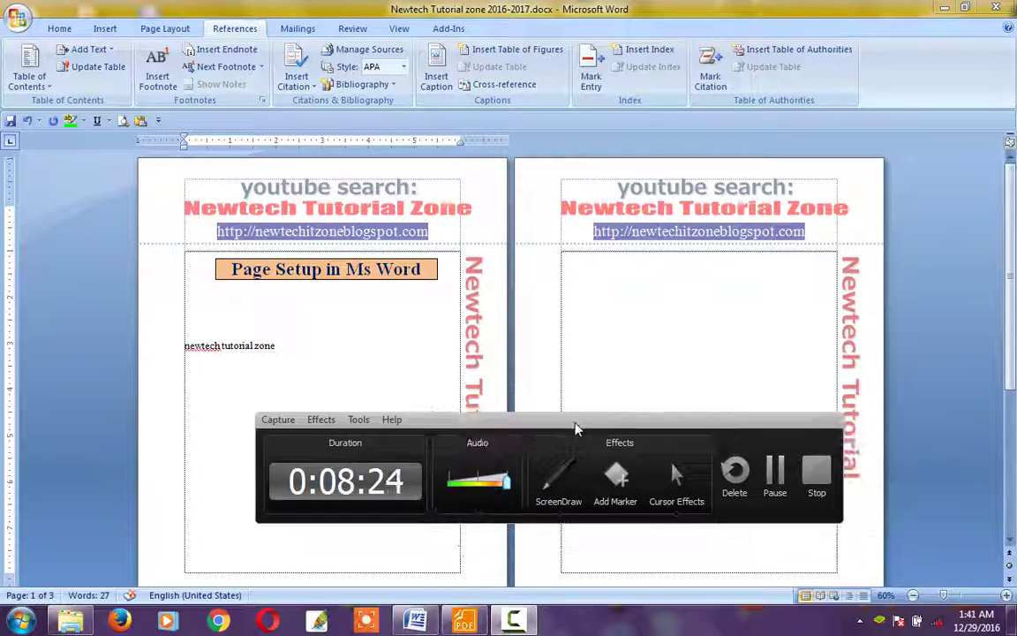